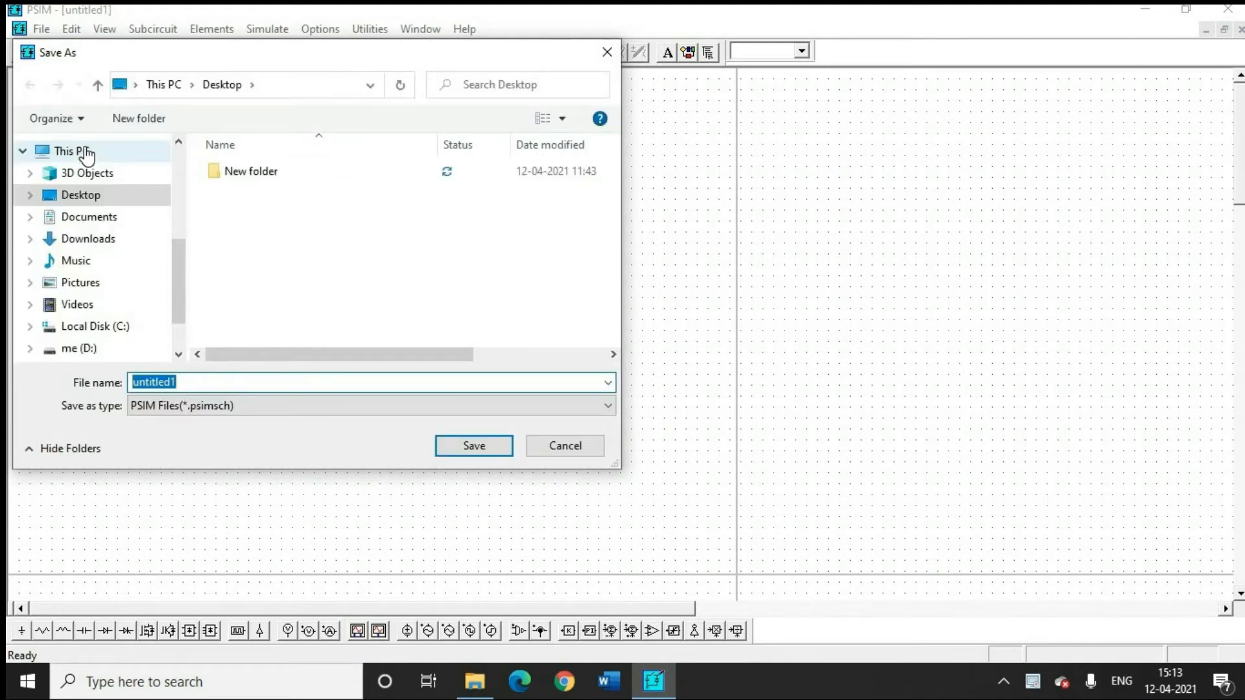
Save the new schematic on the Desktop under the file name buckconverter.
left_click(81, 204)
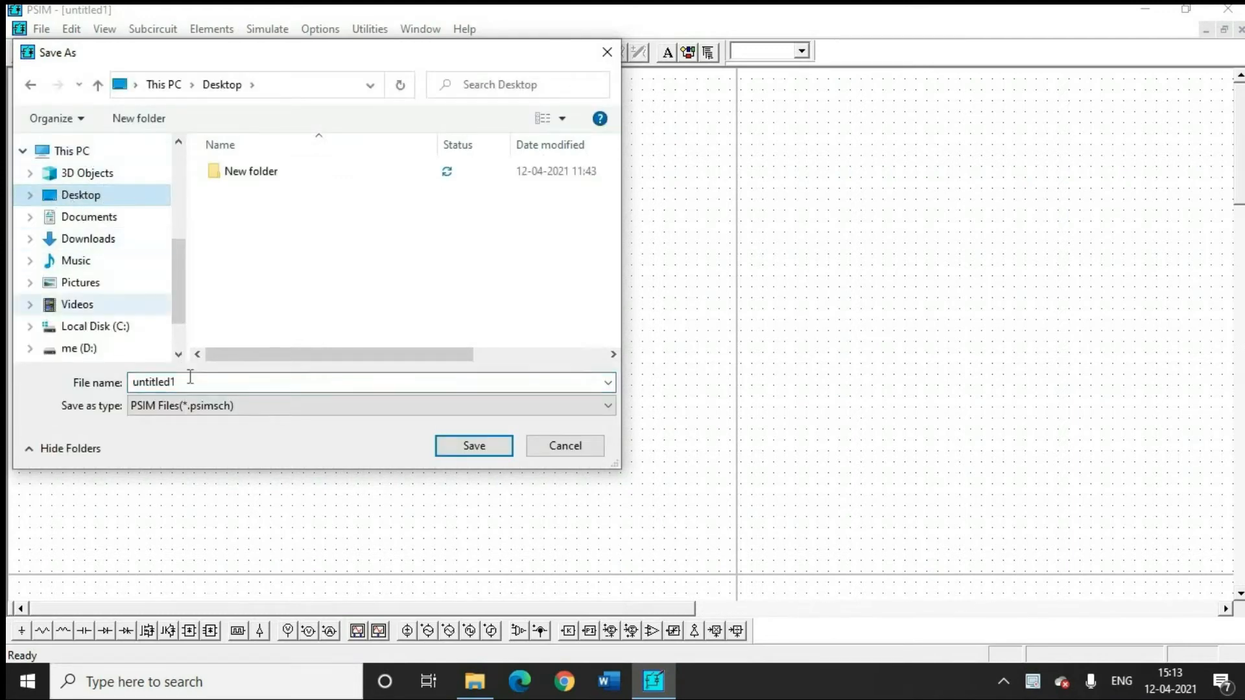
left_click(190, 380)
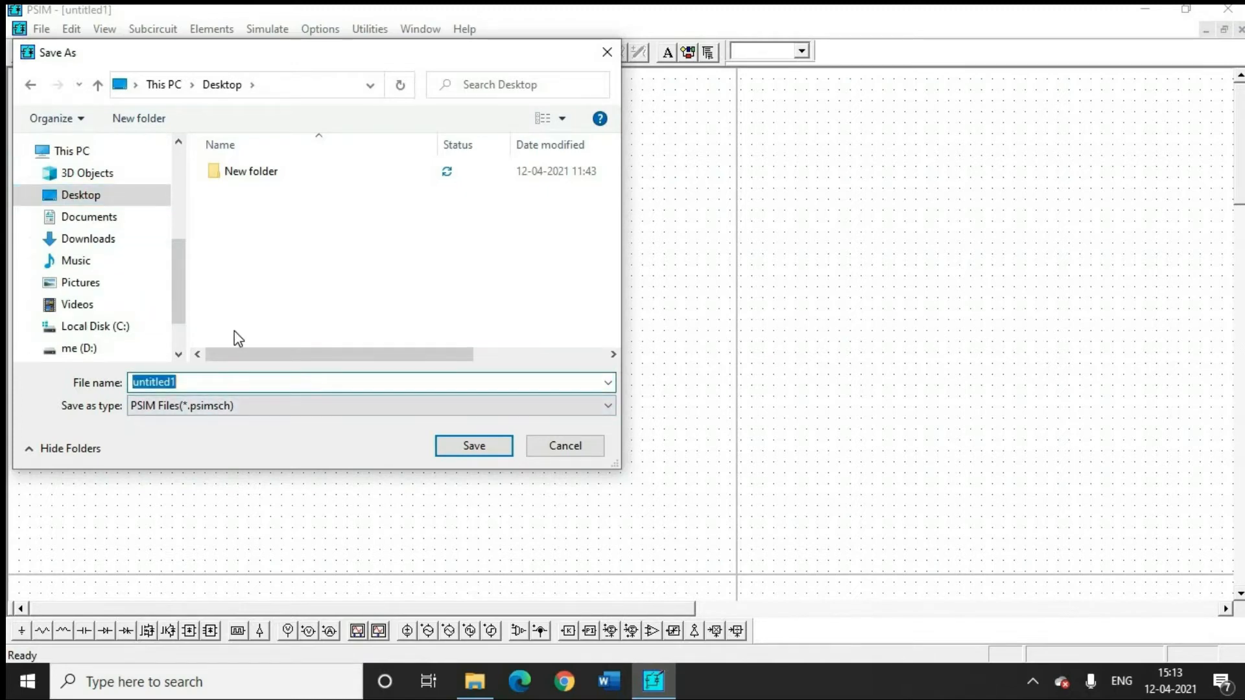
key("BackSpace")
type("buckconverter")
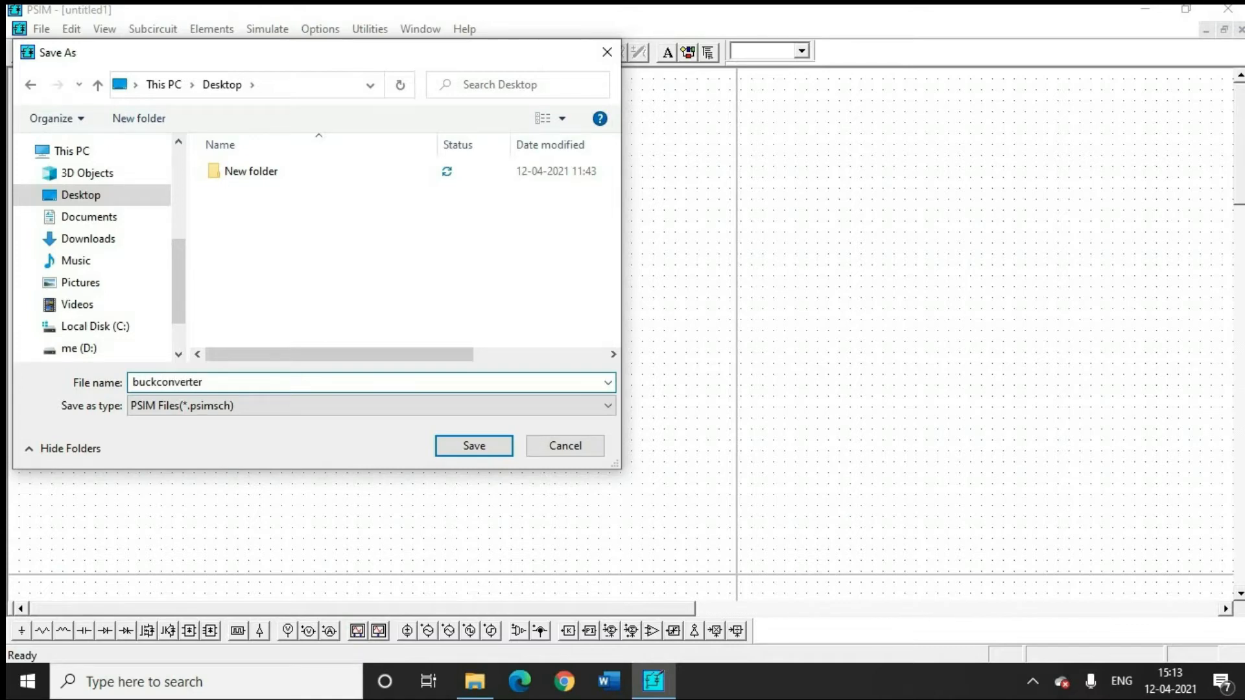
left_click(471, 450)
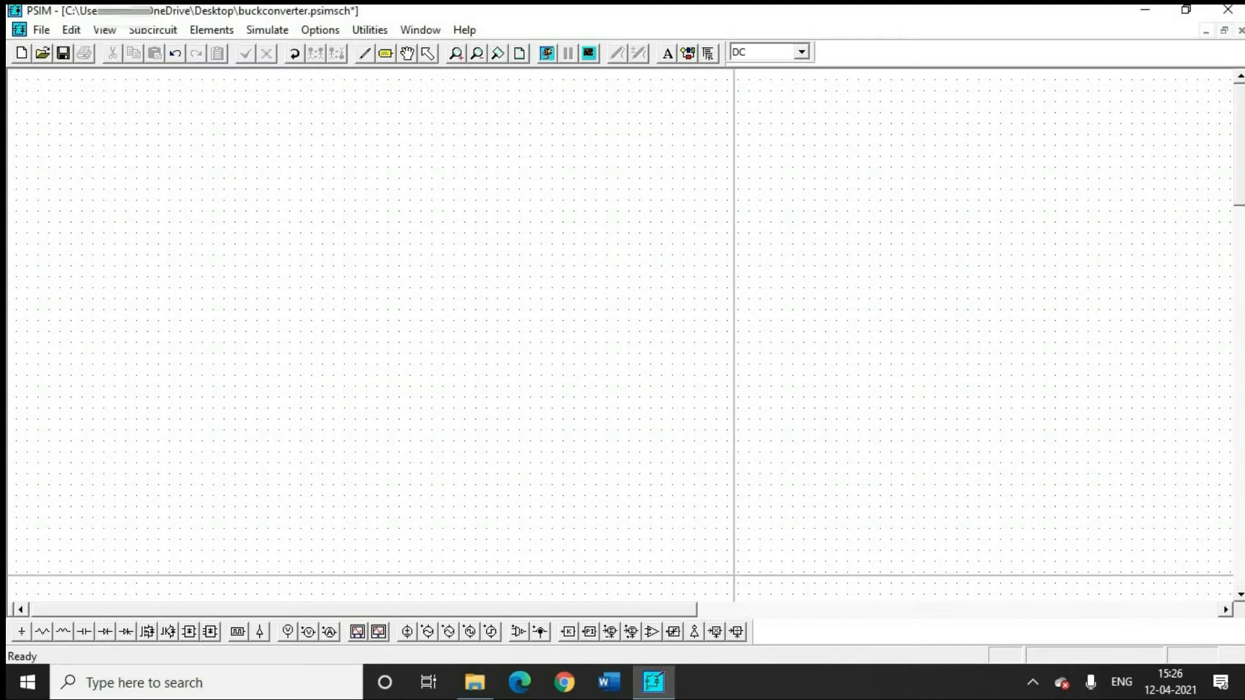
Place a DC voltage source and, to its right, a vertical diode rotated to point upward.
left_click(257, 315)
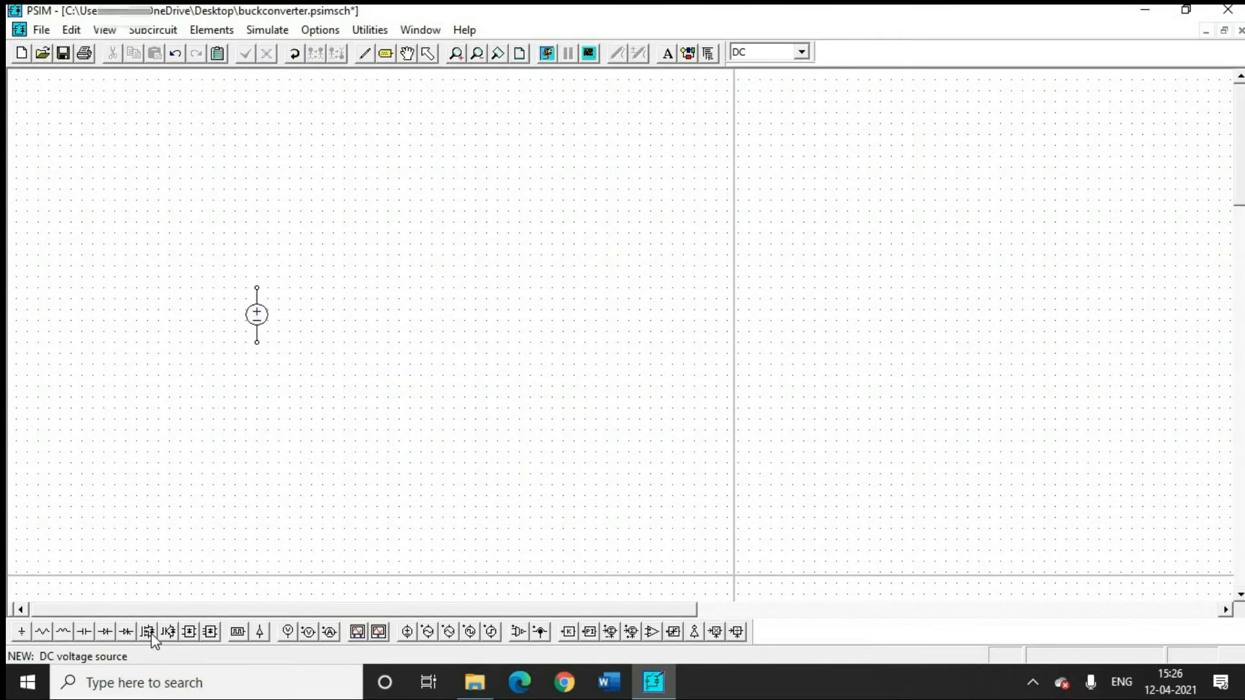
left_click(106, 632)
right_click(434, 391)
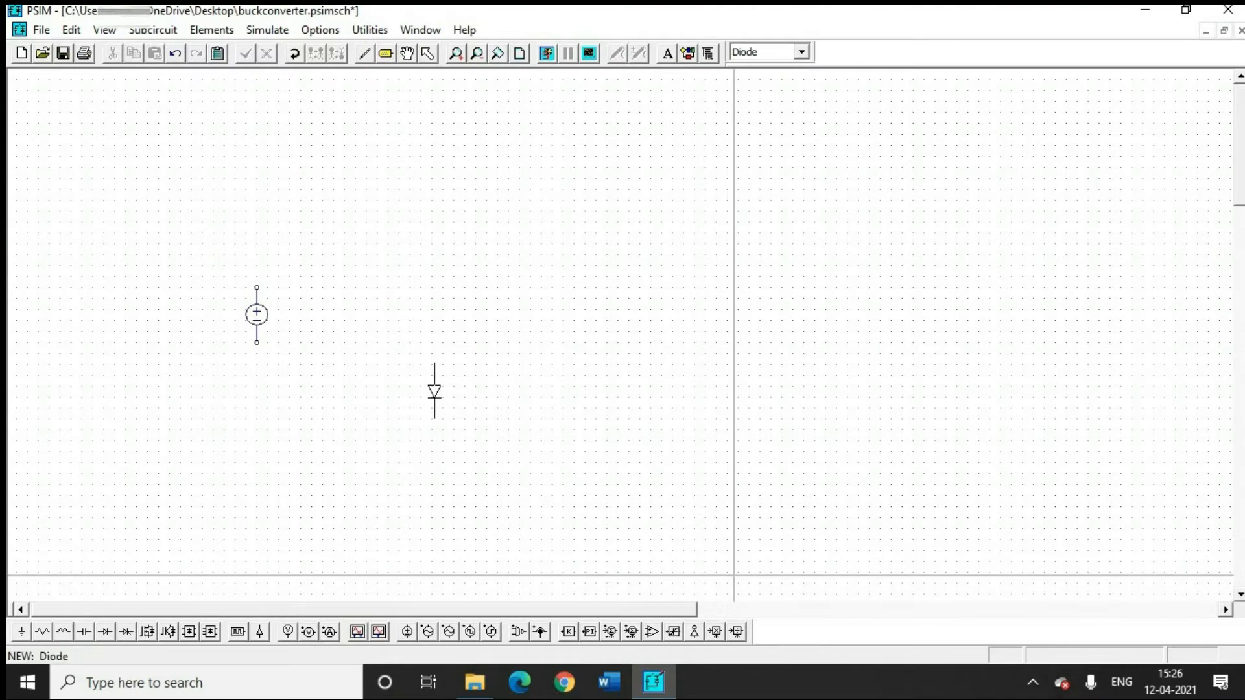
right_click(440, 339)
right_click(444, 327)
left_click(443, 314)
Place a MOSFET between the source and the diode, rotated to lie horizontally with its gate facing down.
left_click(148, 632)
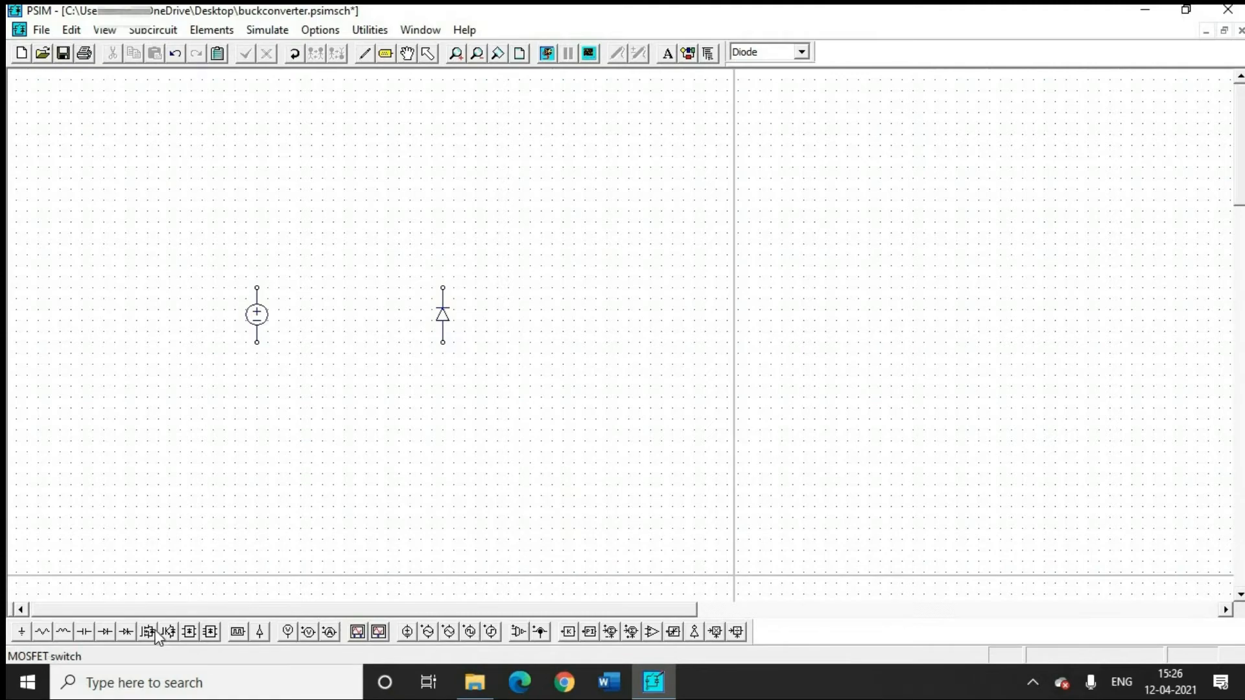
right_click(354, 227)
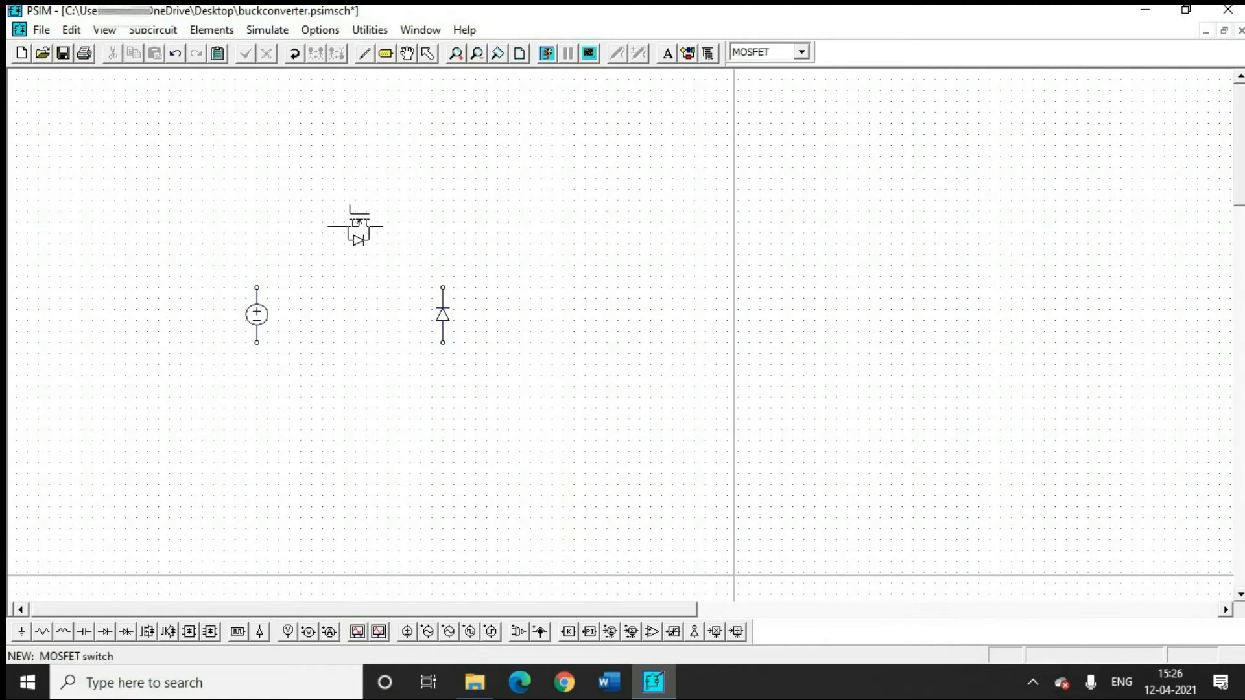
right_click(352, 239)
right_click(344, 248)
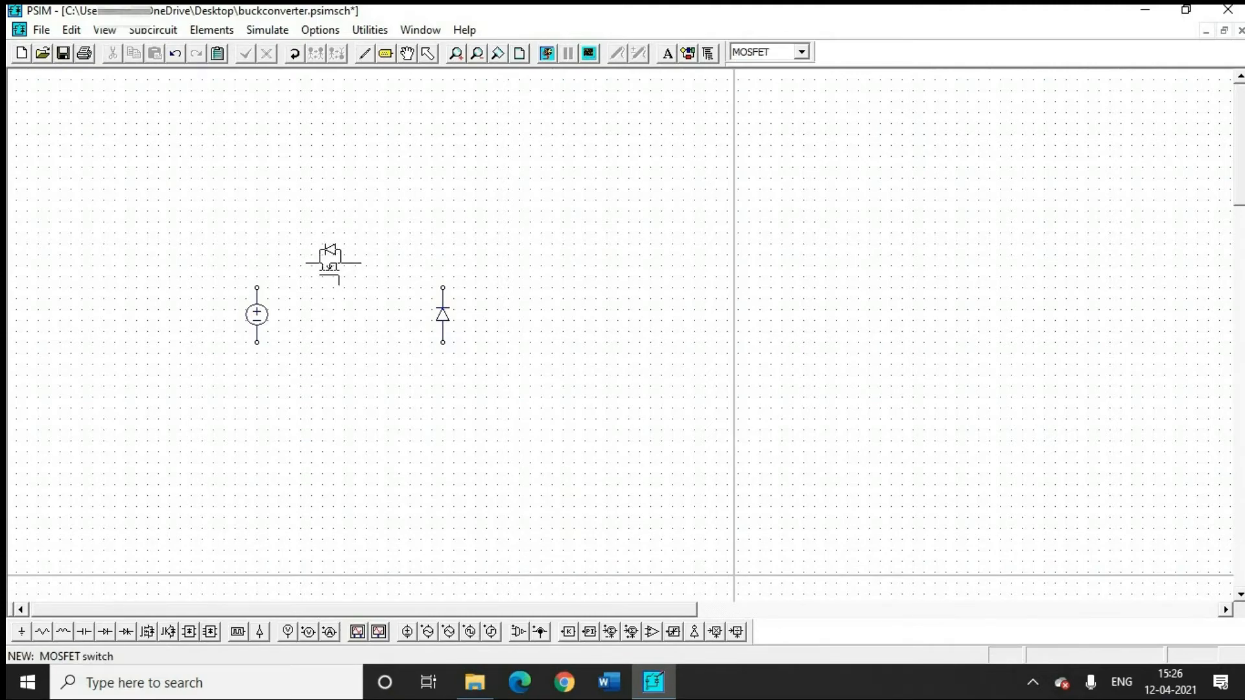
left_click(337, 277)
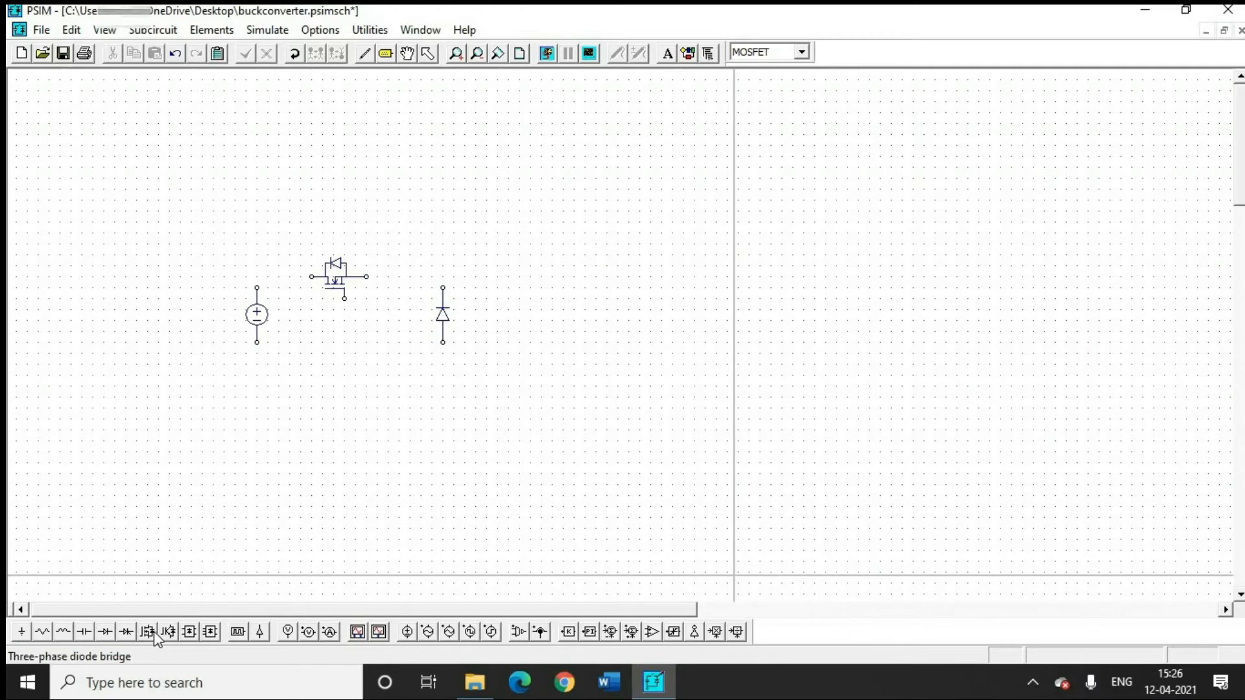
Place a horizontal inductor right of the diode and a vertical capacitor beyond it.
left_click(63, 631)
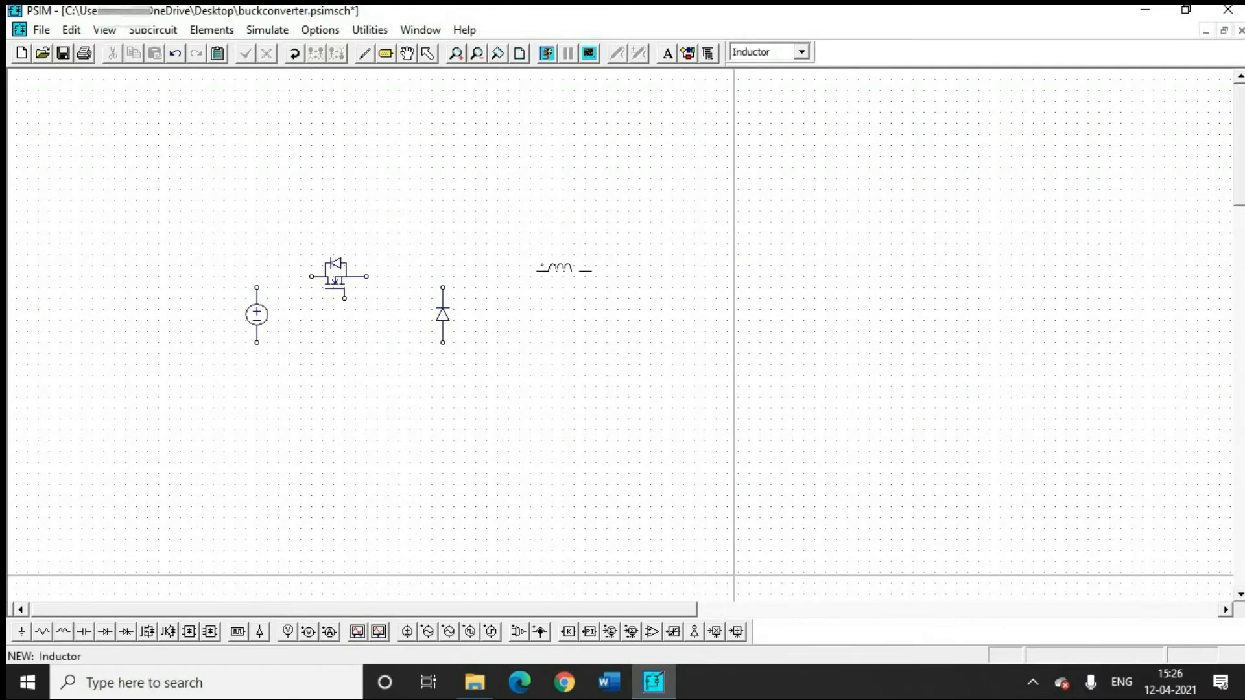
left_click(561, 266)
left_click(84, 631)
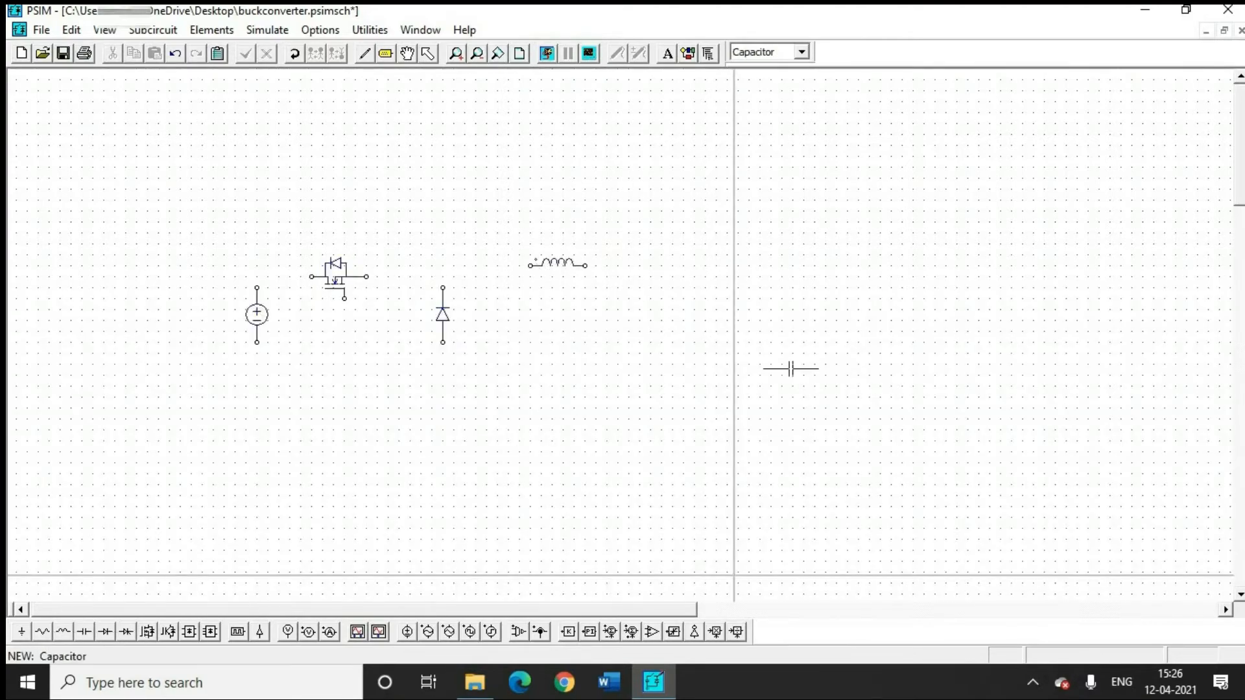
right_click(718, 368)
left_click(661, 325)
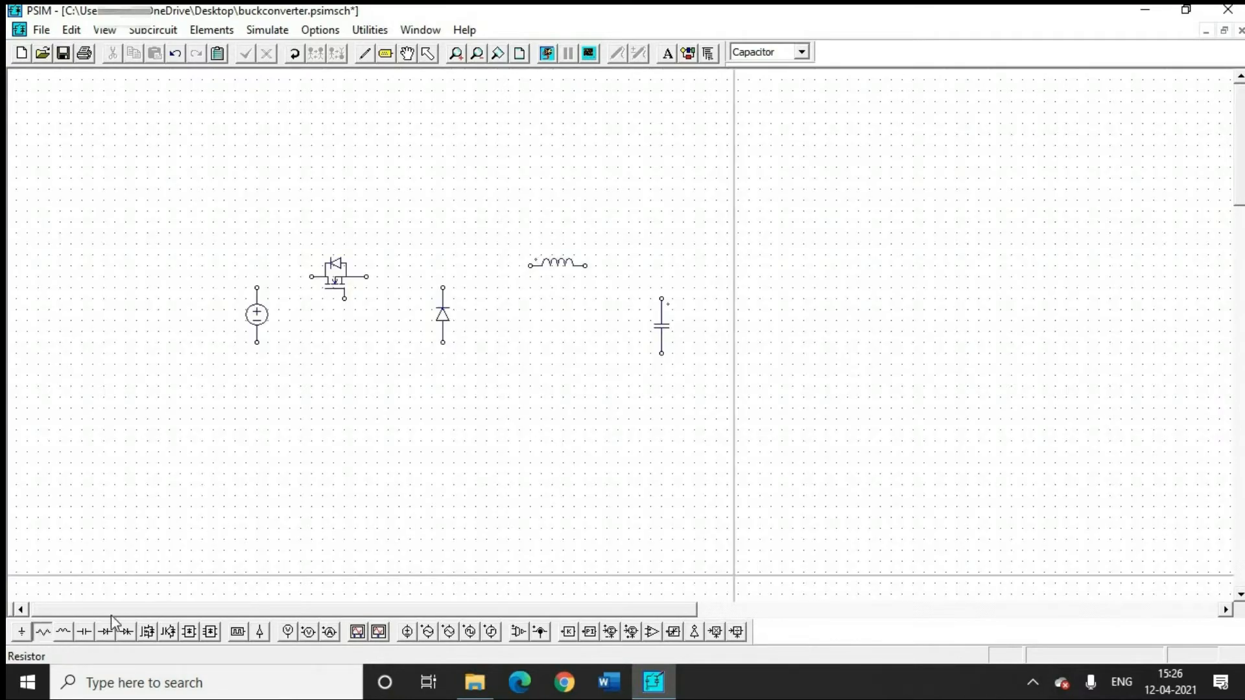
Place a vertical resistor to the right of the capacitor as the load.
left_click(42, 631)
right_click(829, 306)
left_click(793, 326)
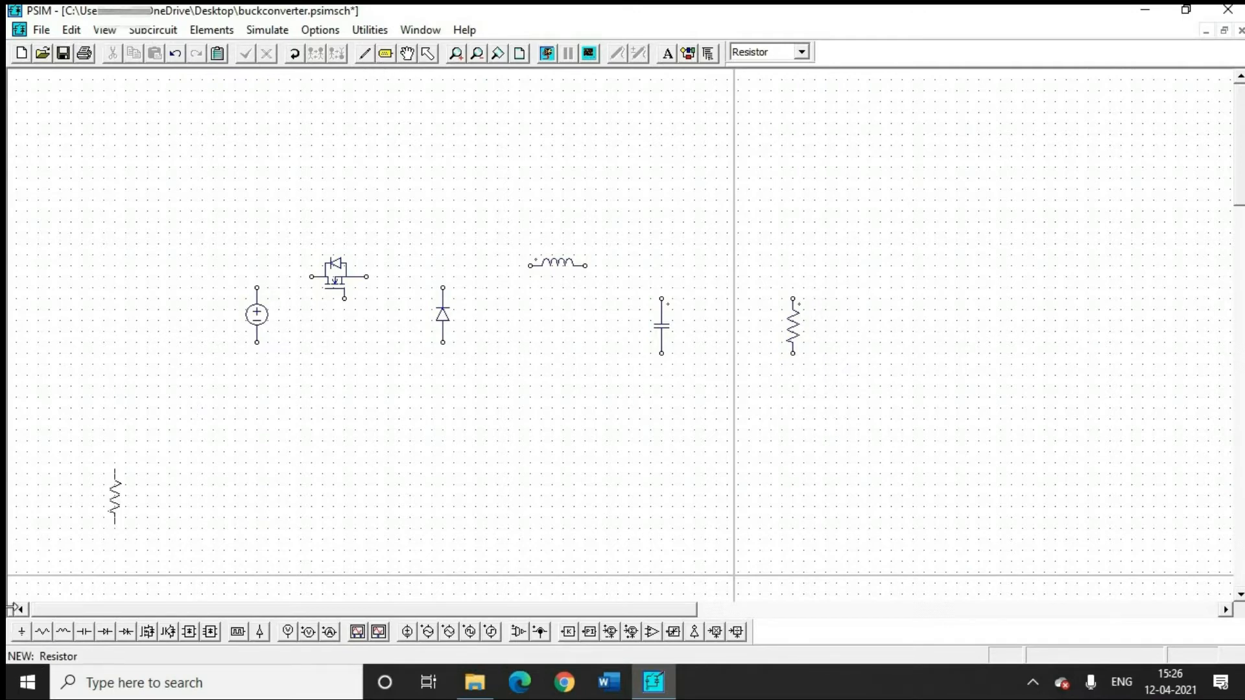
Add a ground symbol below the circuit and a gating block beneath the MOSFET.
left_click(22, 631)
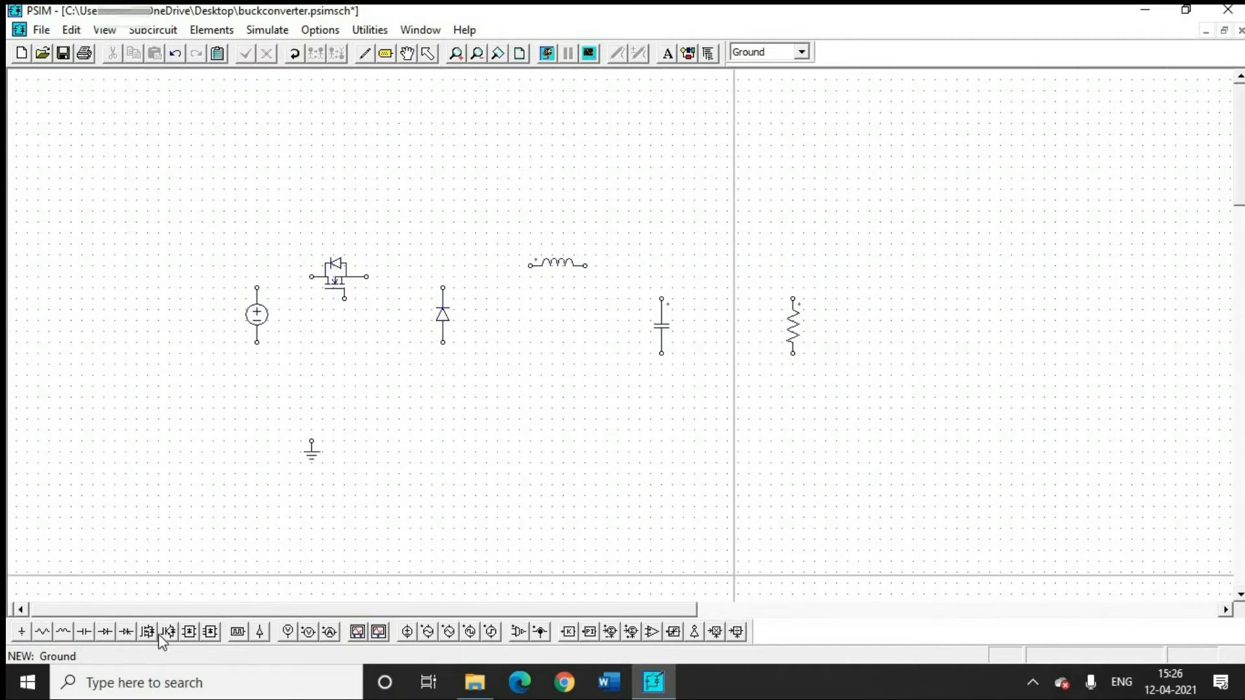
left_click(237, 632)
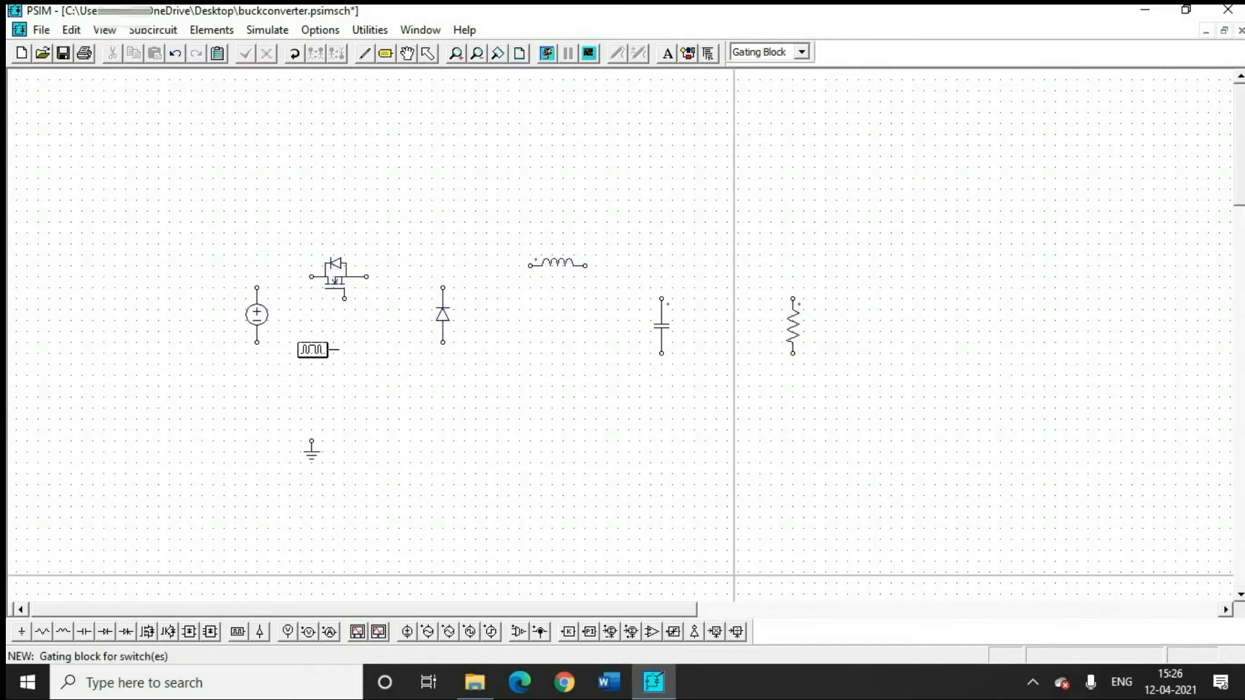
left_click(311, 351)
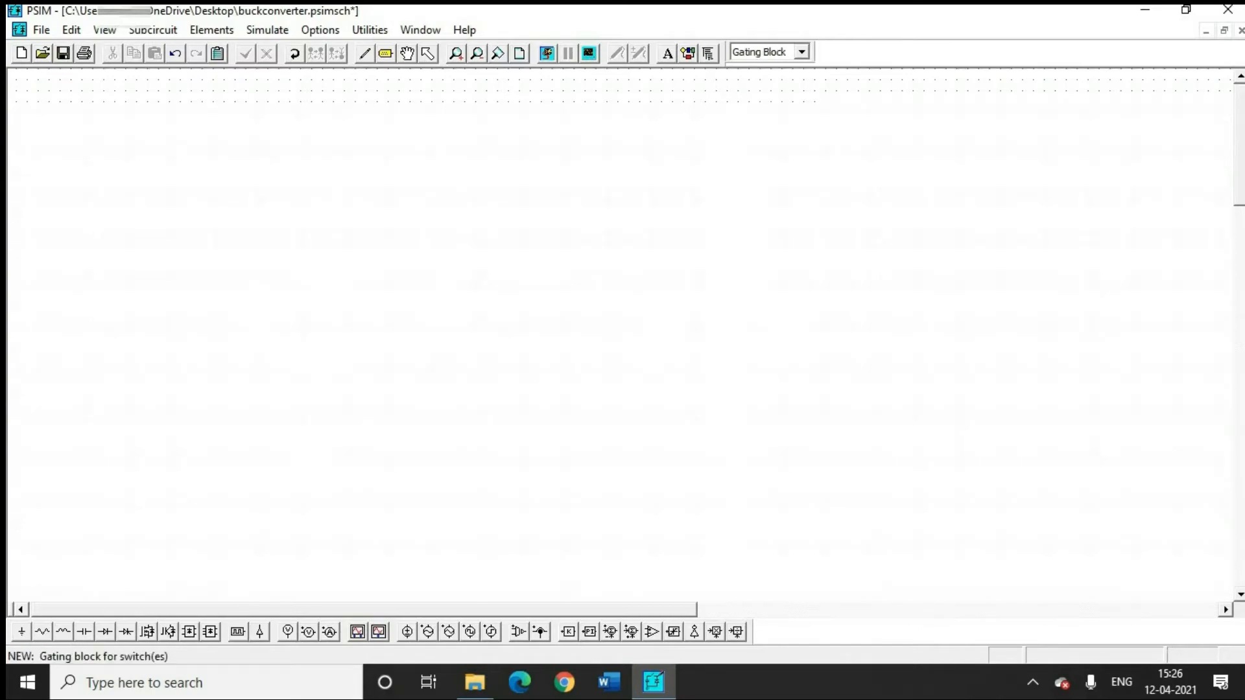
Wire the components into a buck converter with a grounded return line, and connect the gating block to the MOSFET gate.
left_click(365, 54)
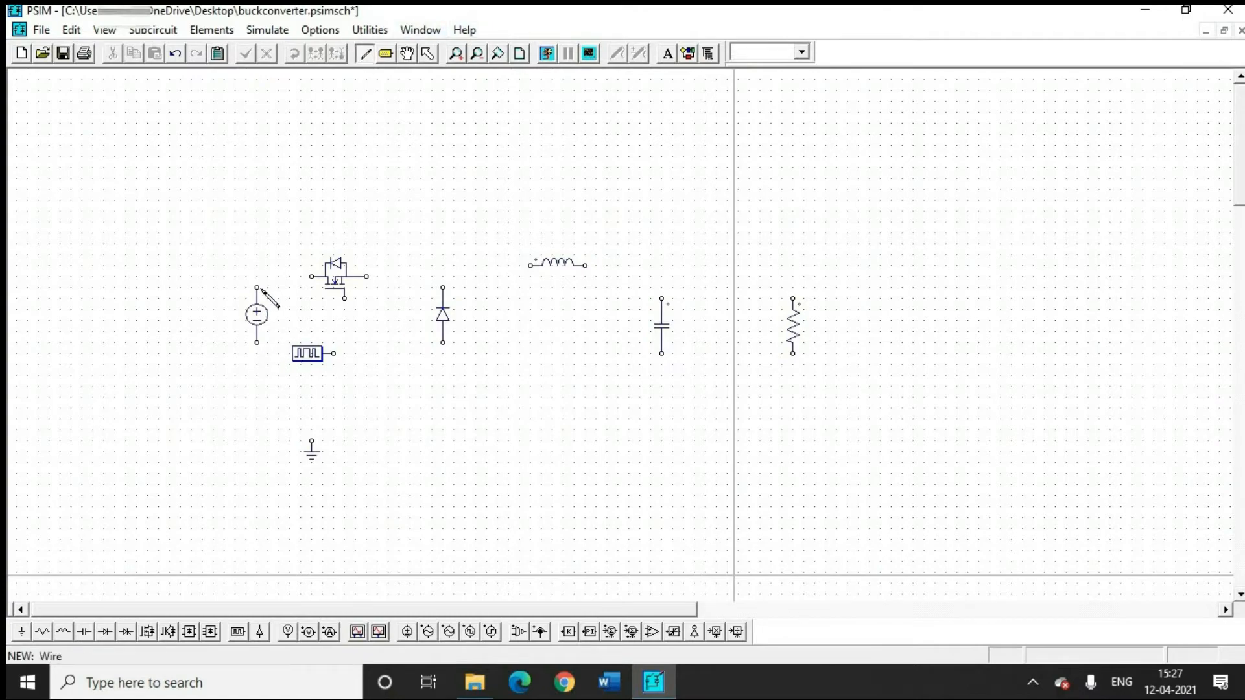
mouse_move(257, 288)
left_mouse_down()
mouse_move(530, 266)
mouse_move(636, 274)
mouse_move(661, 299)
mouse_move(787, 281)
mouse_move(792, 298)
left_mouse_up()
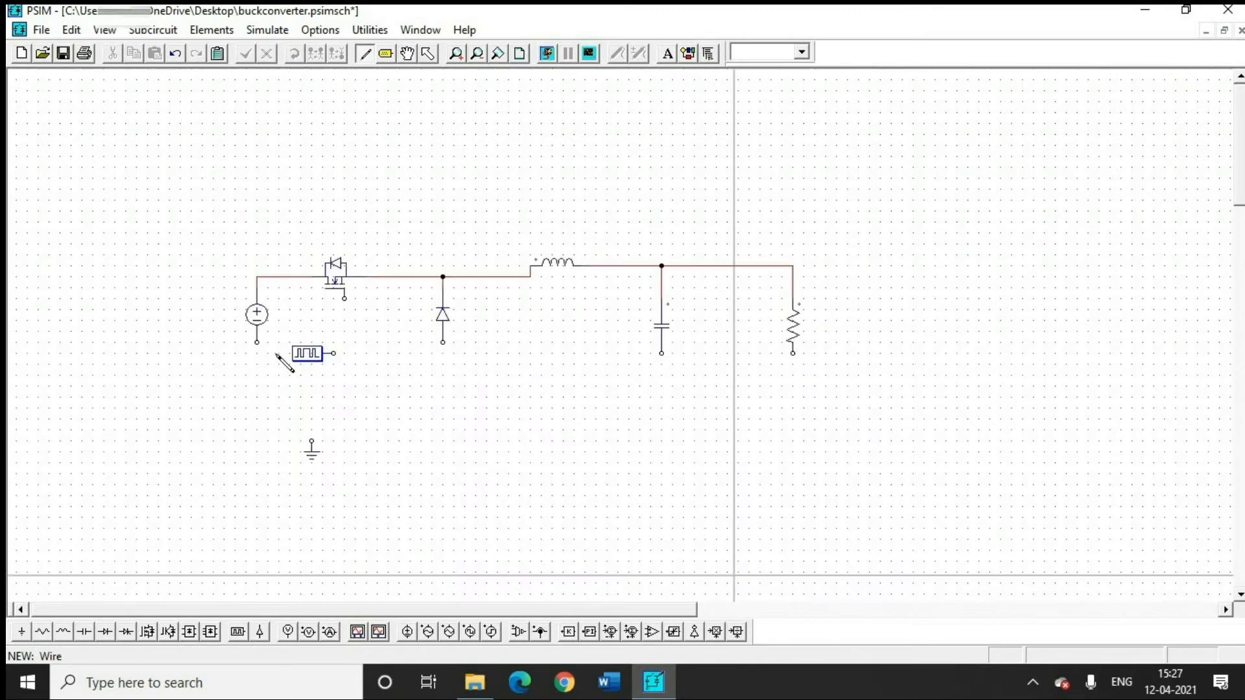
left_click_drag(262, 344, 793, 353)
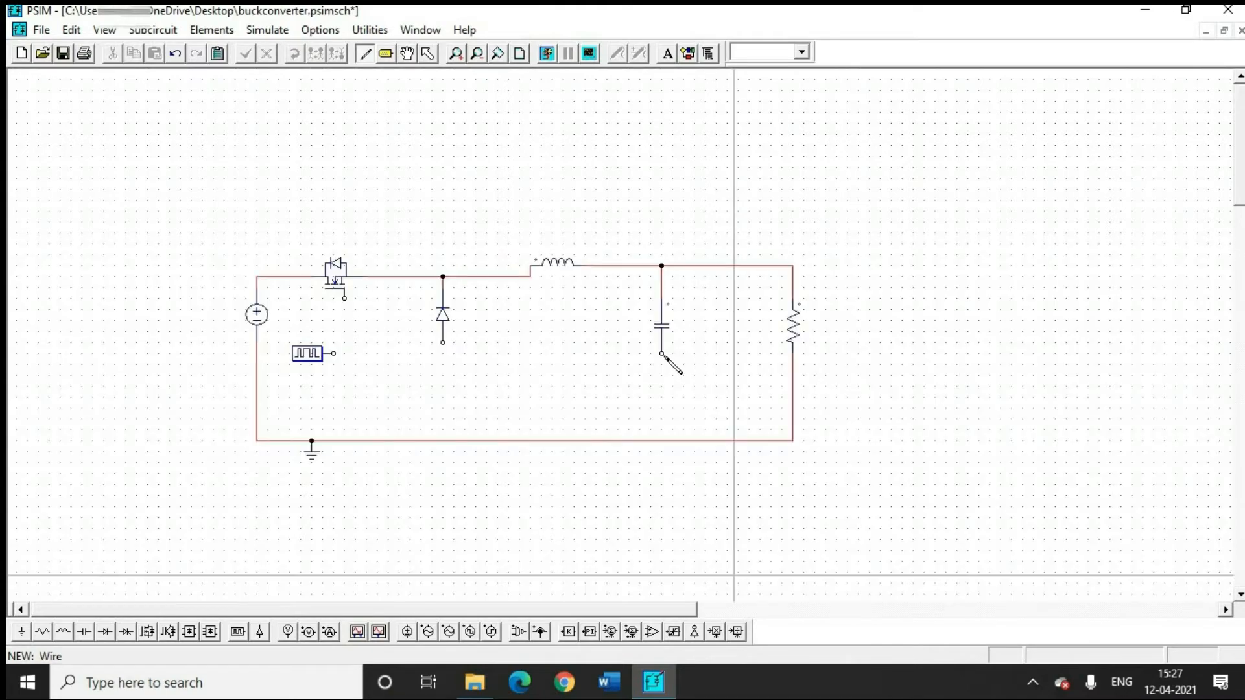
left_click_drag(661, 354, 662, 442)
left_click_drag(443, 342, 443, 441)
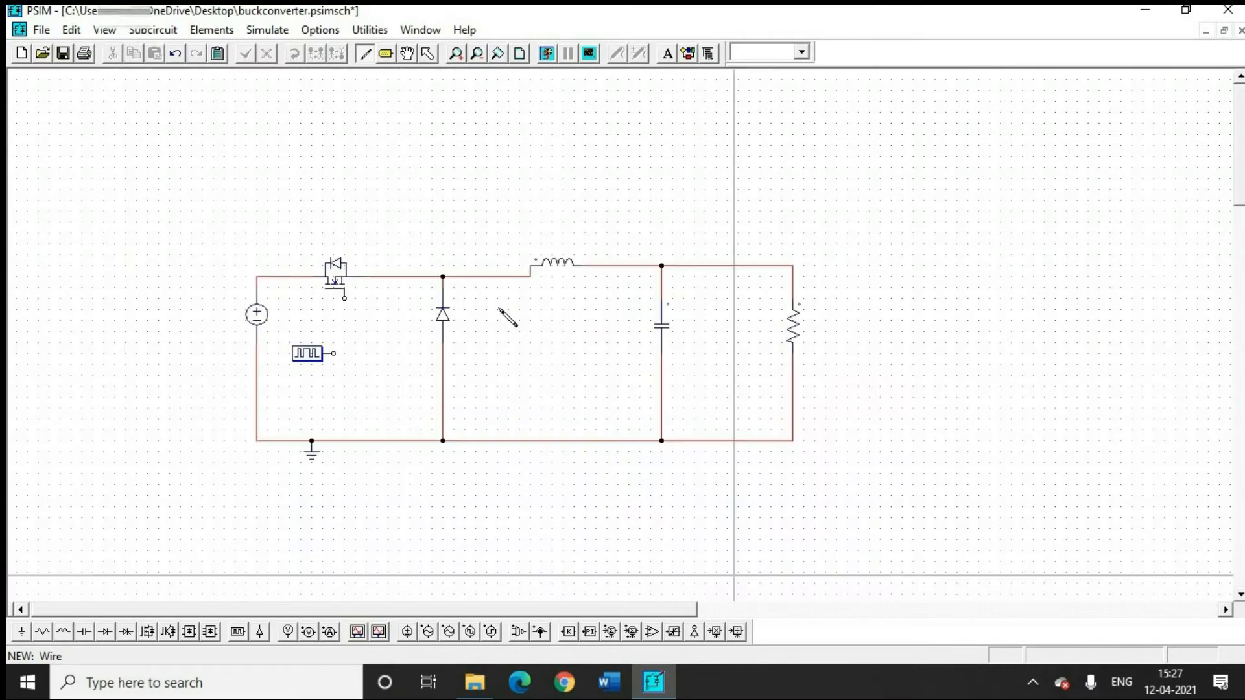
left_click_drag(345, 298, 337, 354)
Name the DC voltage source Vinput, set its amplitude to 50, and display both on the schematic.
double_click(256, 314)
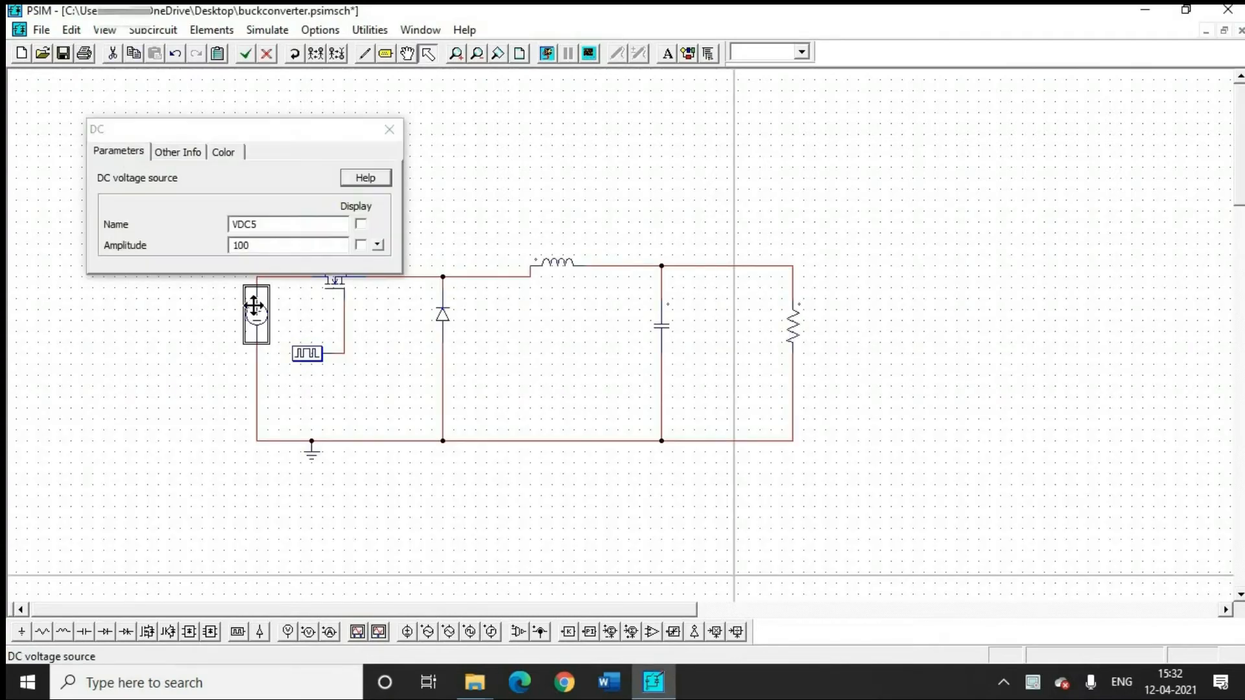
left_click(311, 227)
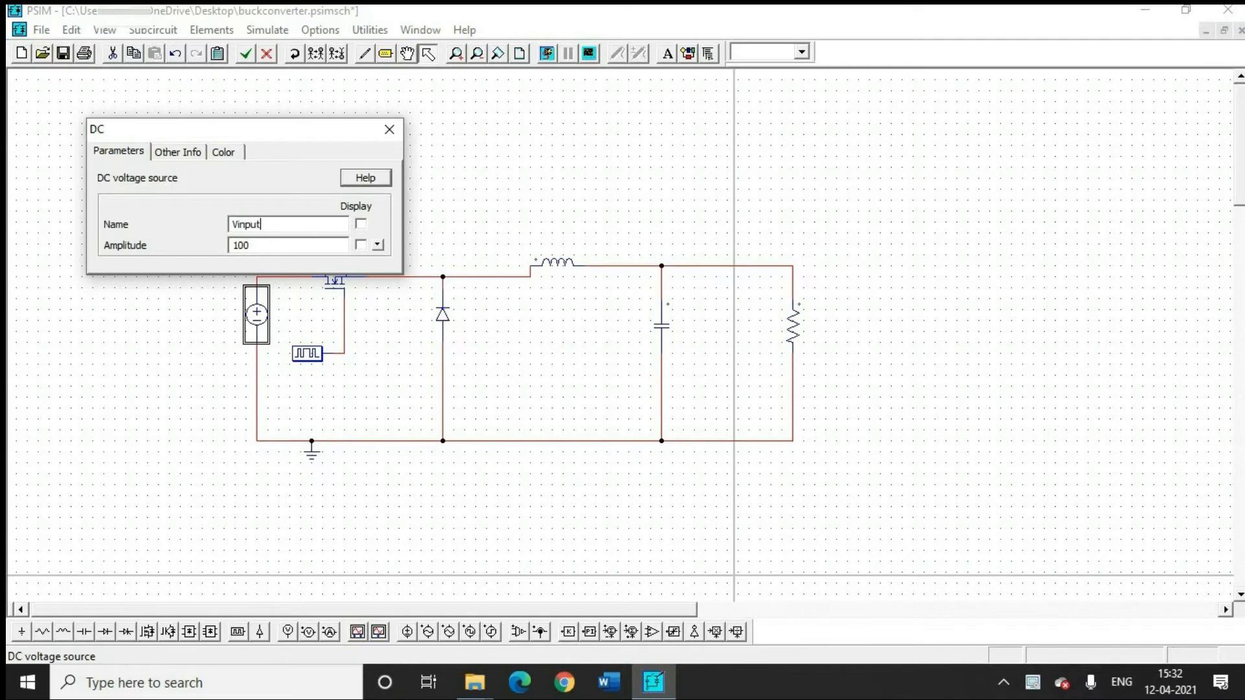
left_click(361, 223)
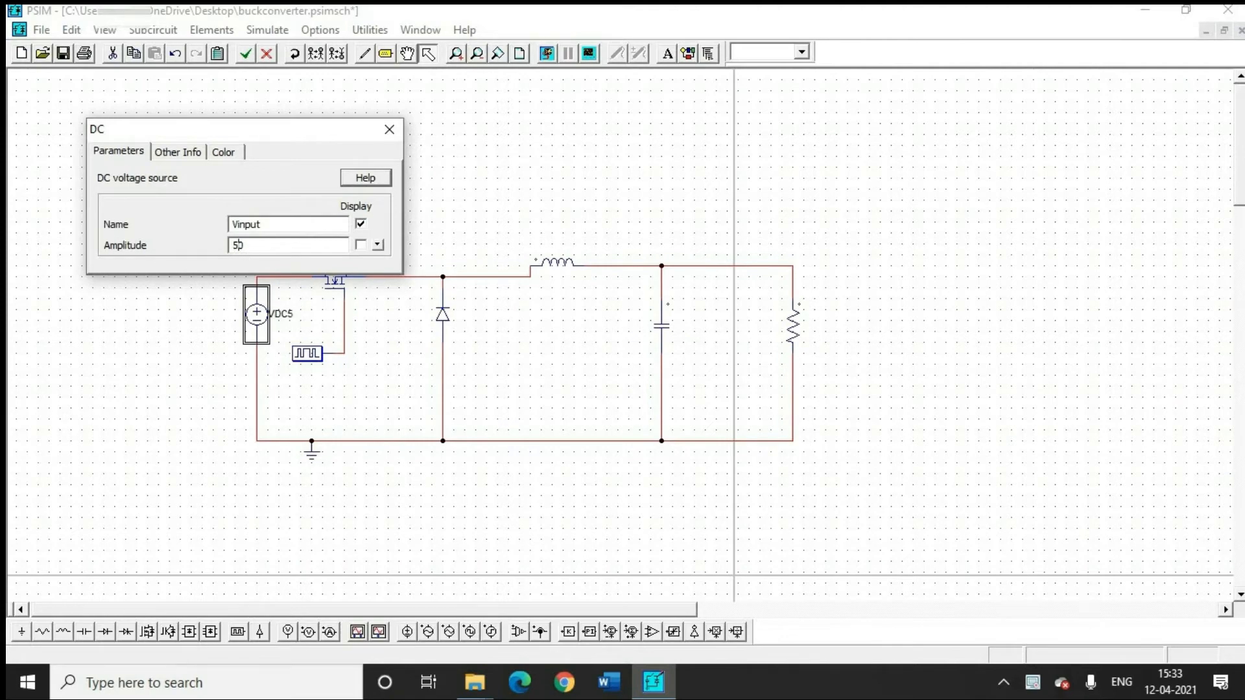
left_click(360, 245)
left_click(389, 129)
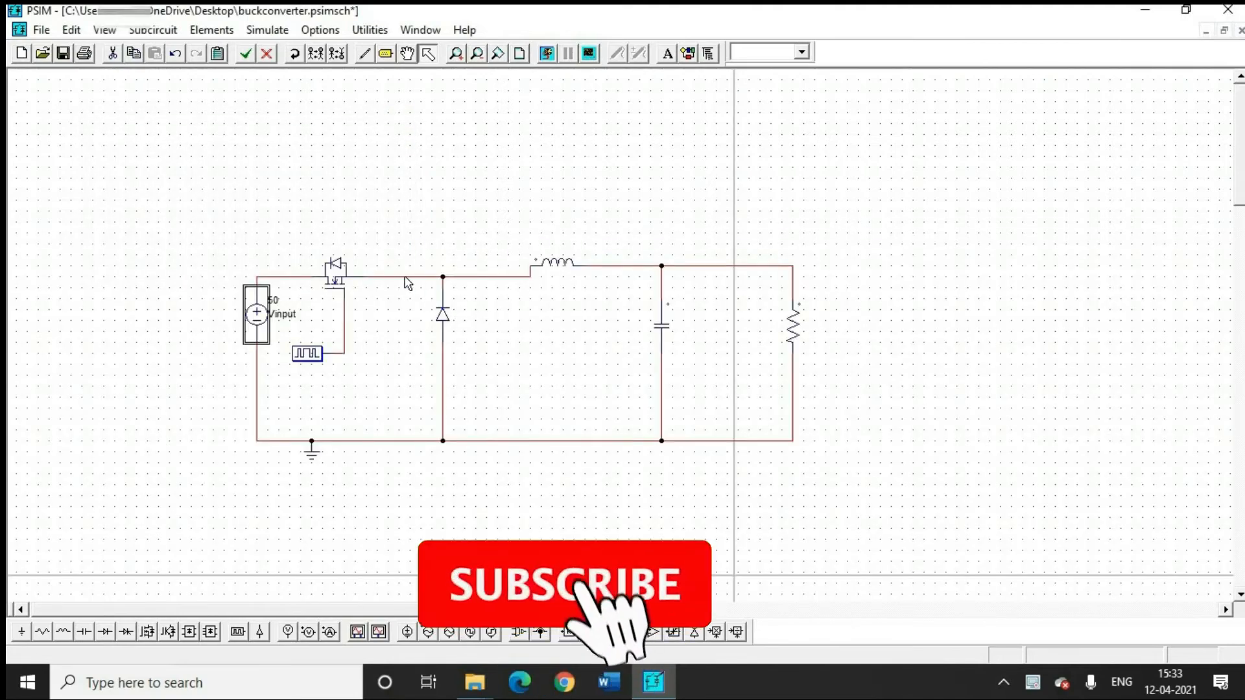
Set the inductor's inductance to 72u and display its name and value on the schematic.
double_click(557, 262)
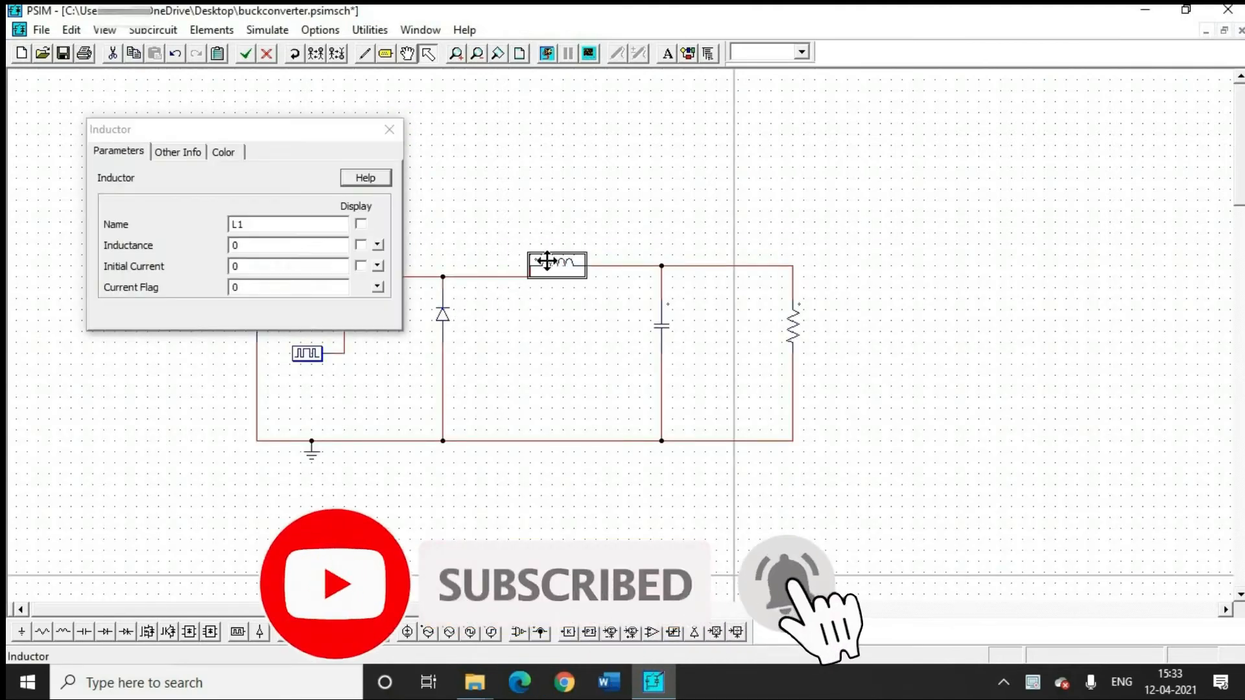
left_click(361, 223)
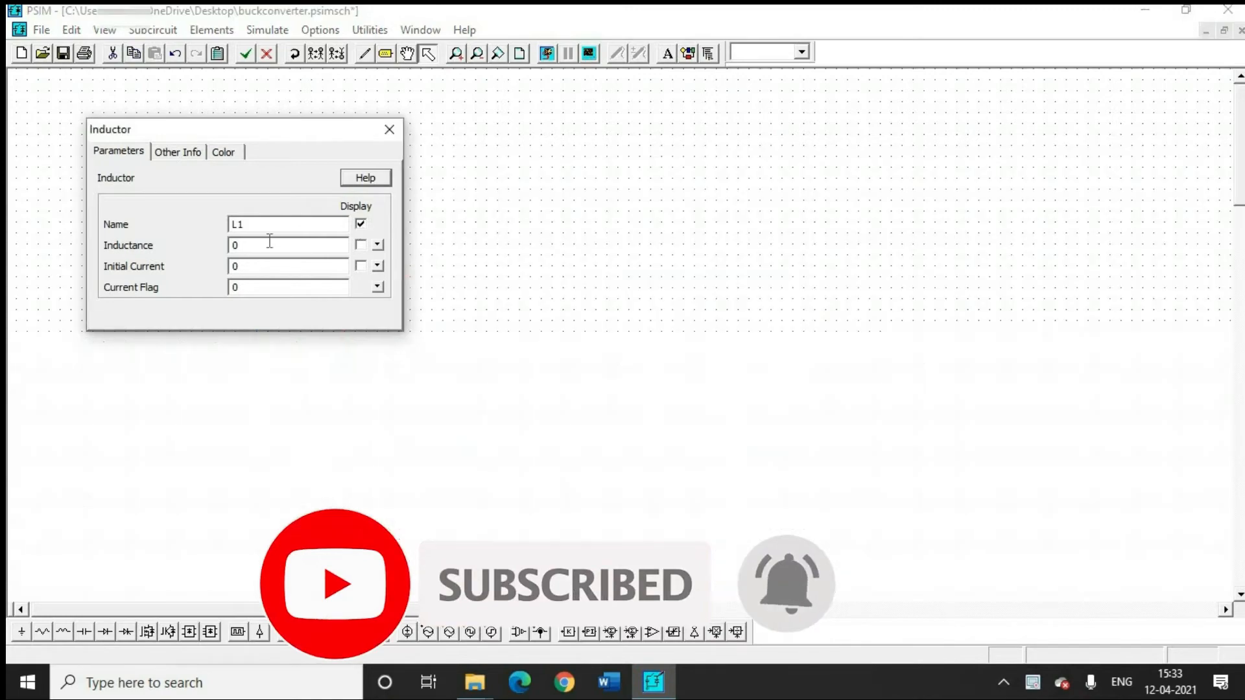
key("BackSpace")
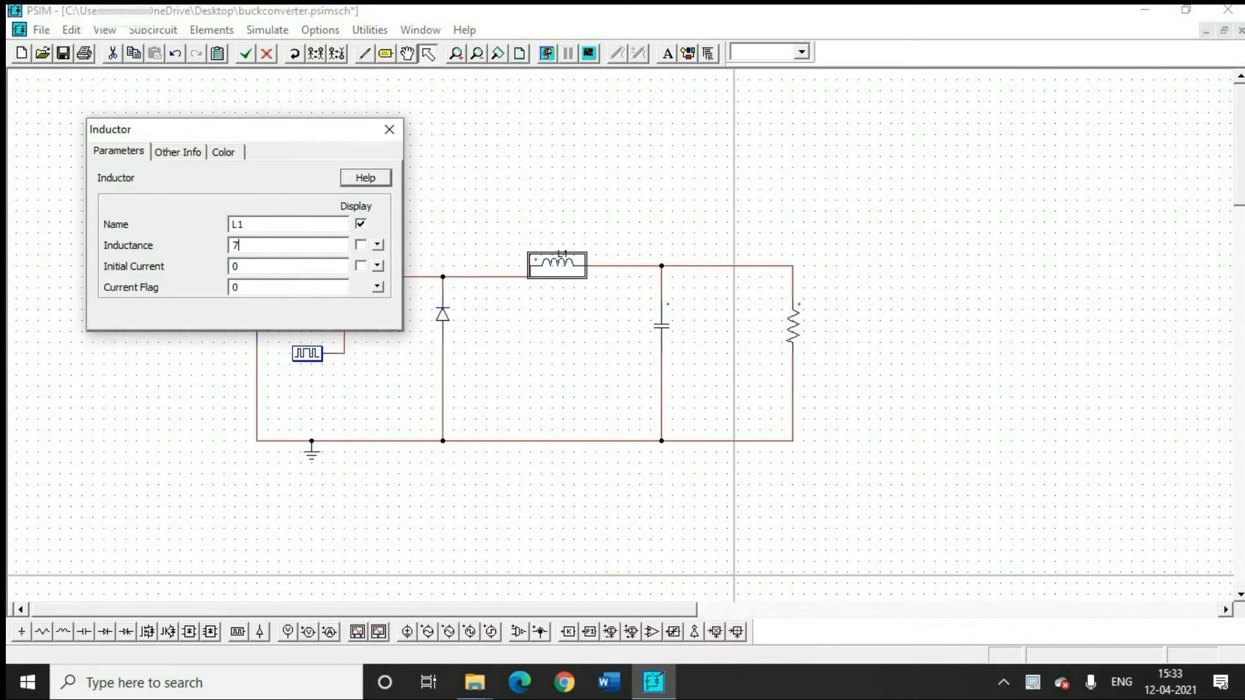
left_click(361, 246)
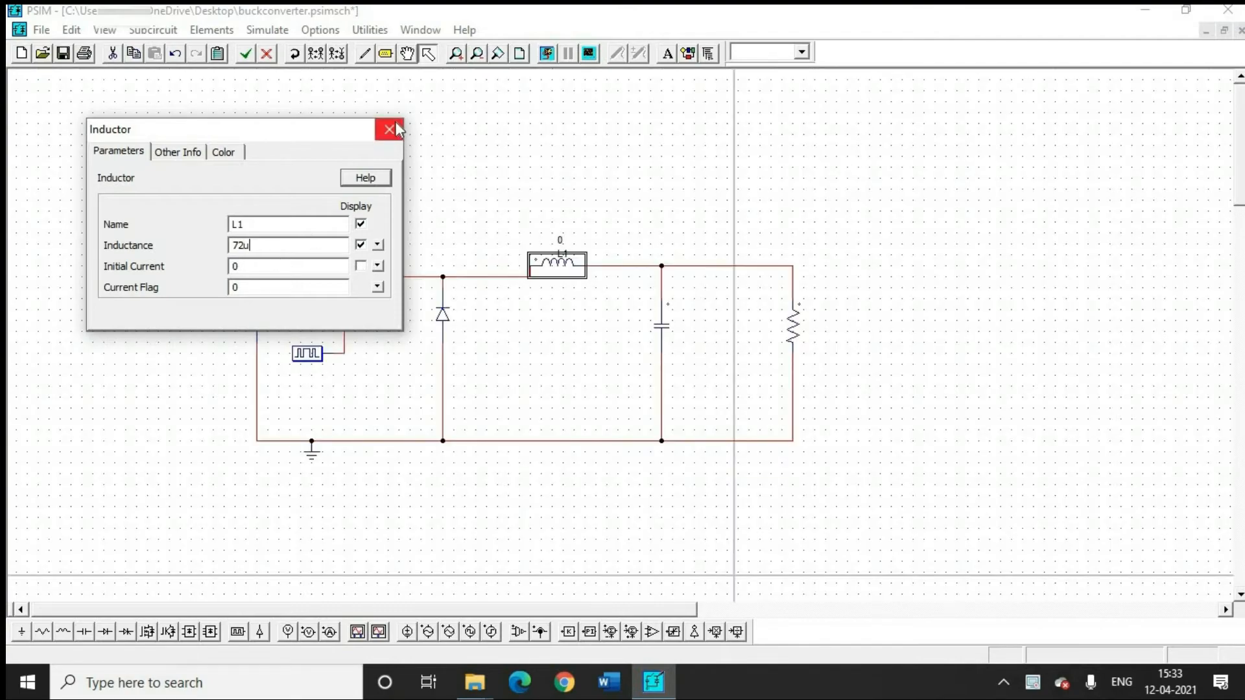
left_click(391, 130)
Set the capacitor's capacitance to 208u and display its name and value on the schematic.
double_click(662, 328)
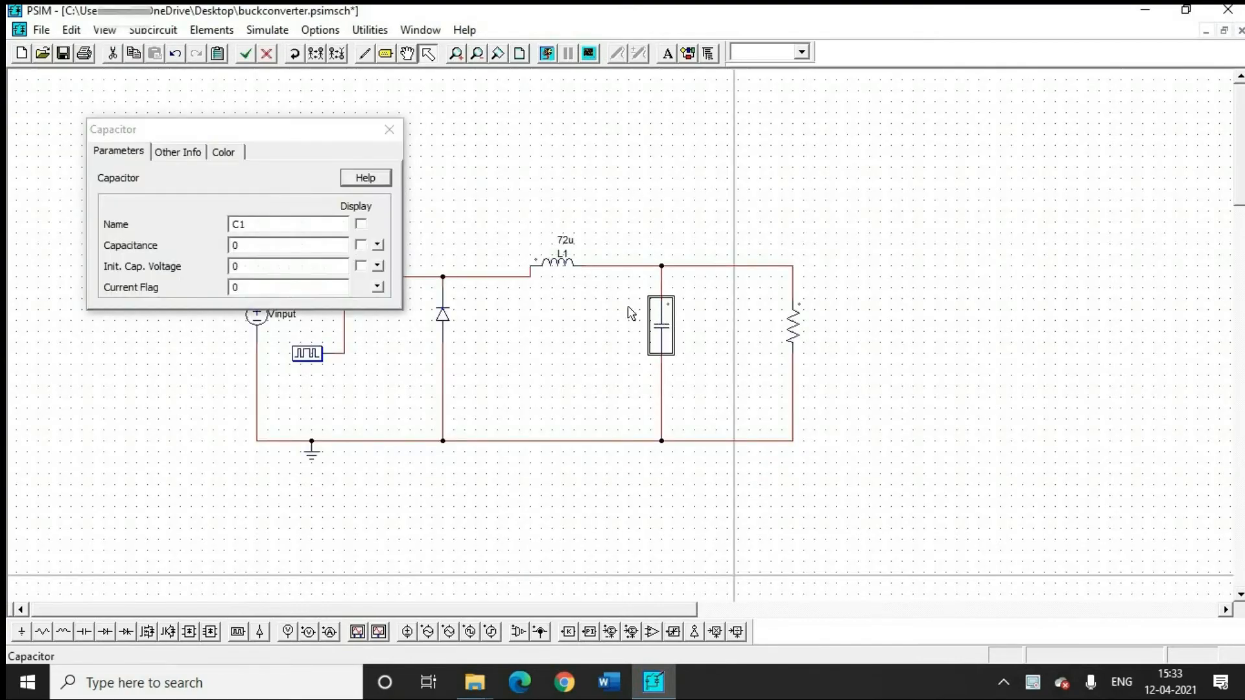
left_click(263, 244)
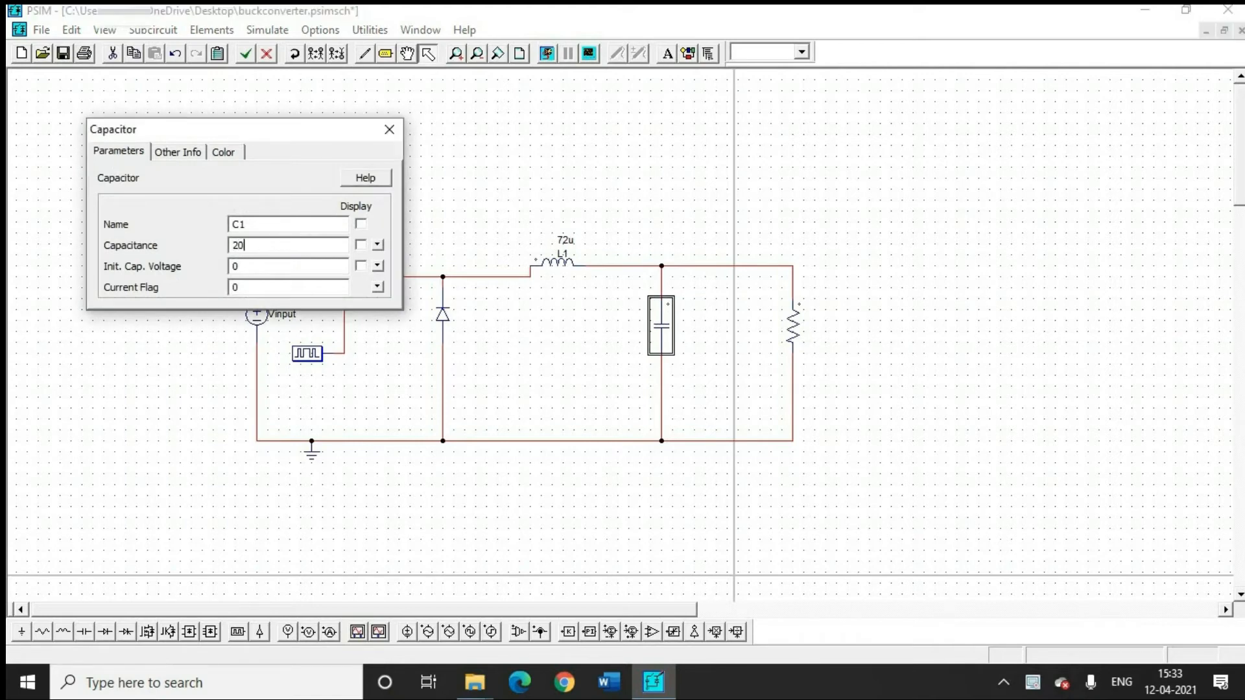
left_click(360, 224)
left_click(360, 245)
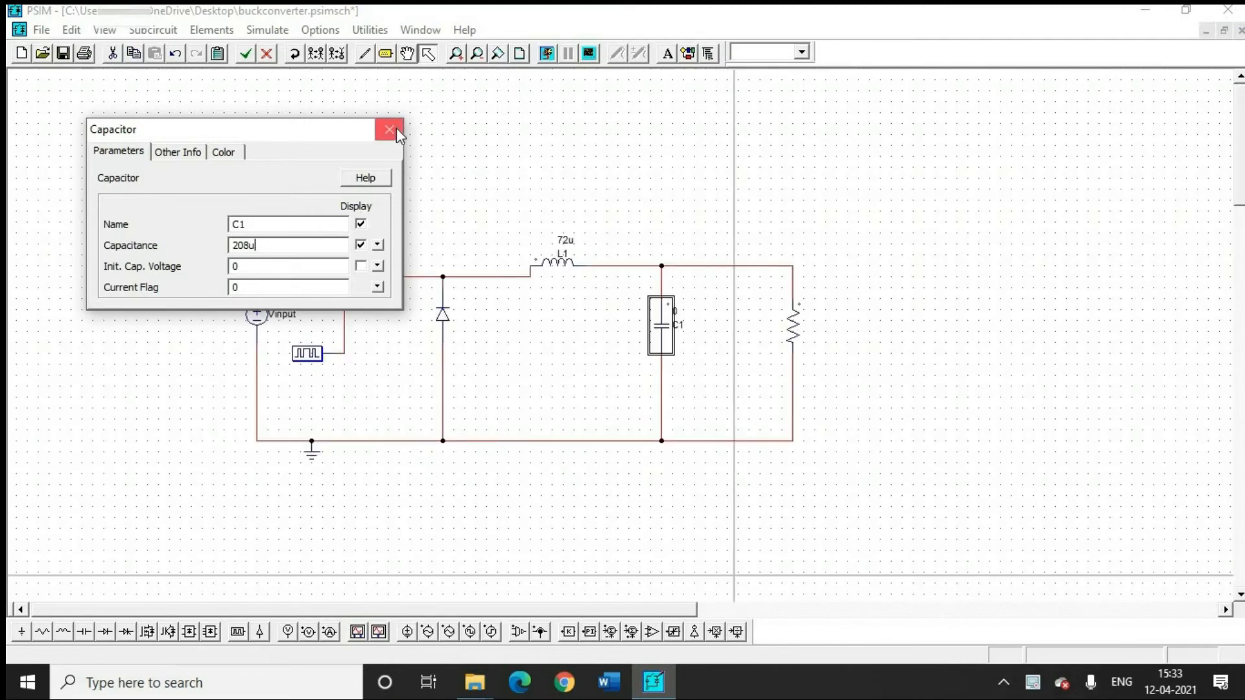
left_click(389, 130)
Name the resistor load, set its resistance to 10, and display both on the schematic.
double_click(793, 324)
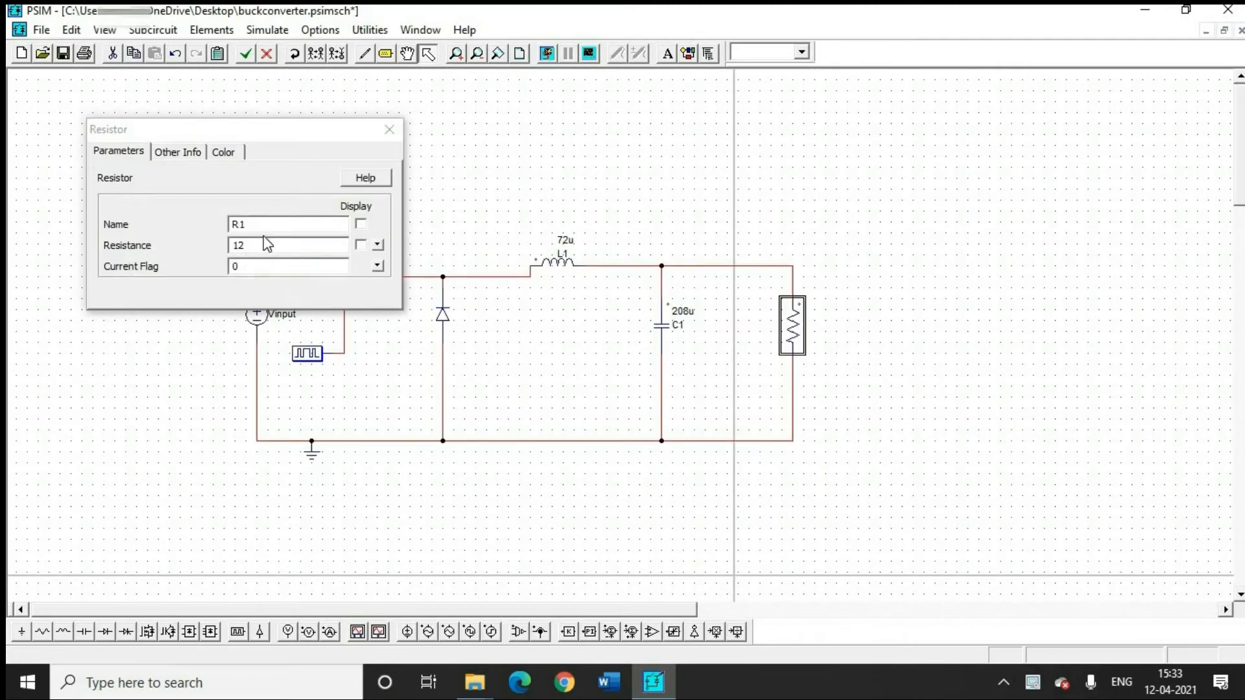
left_click(259, 227)
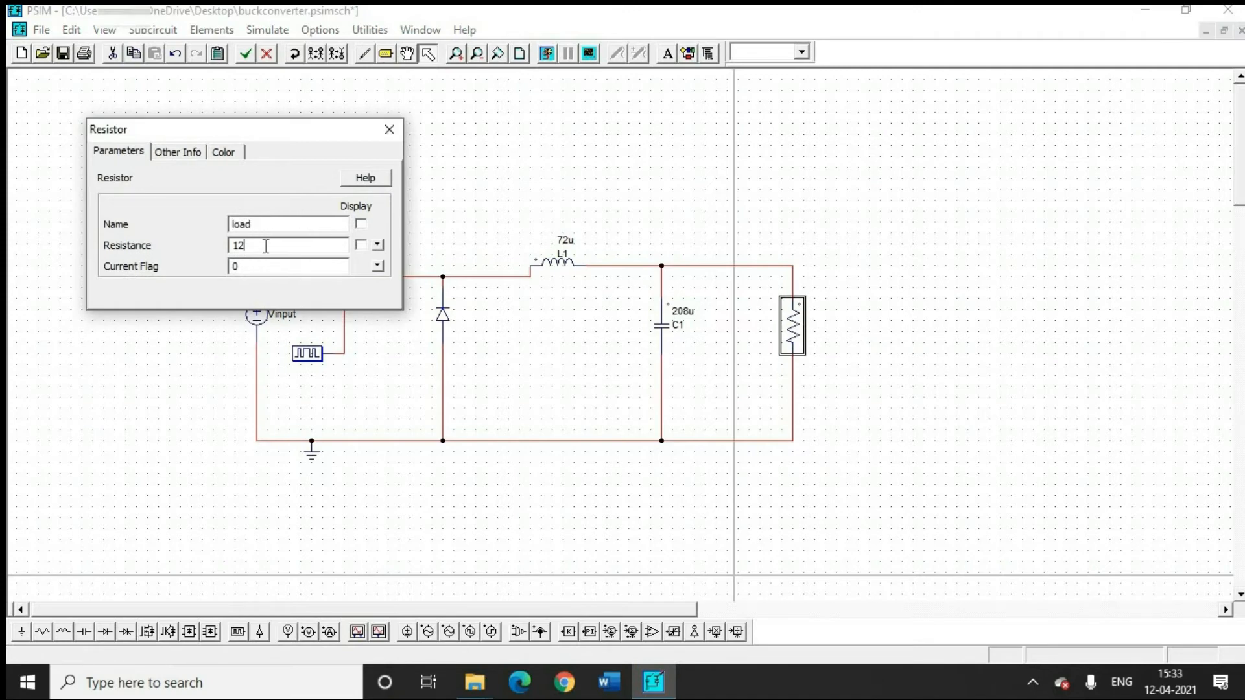
left_click(361, 224)
left_click(360, 244)
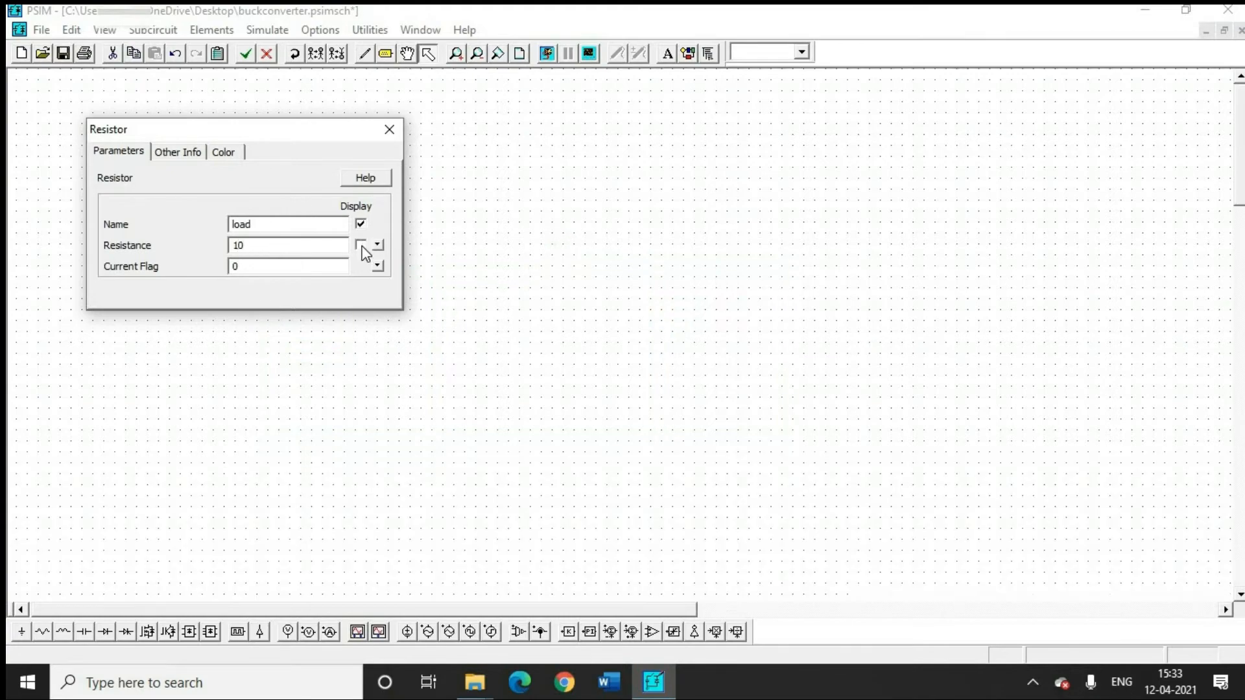
left_click(389, 130)
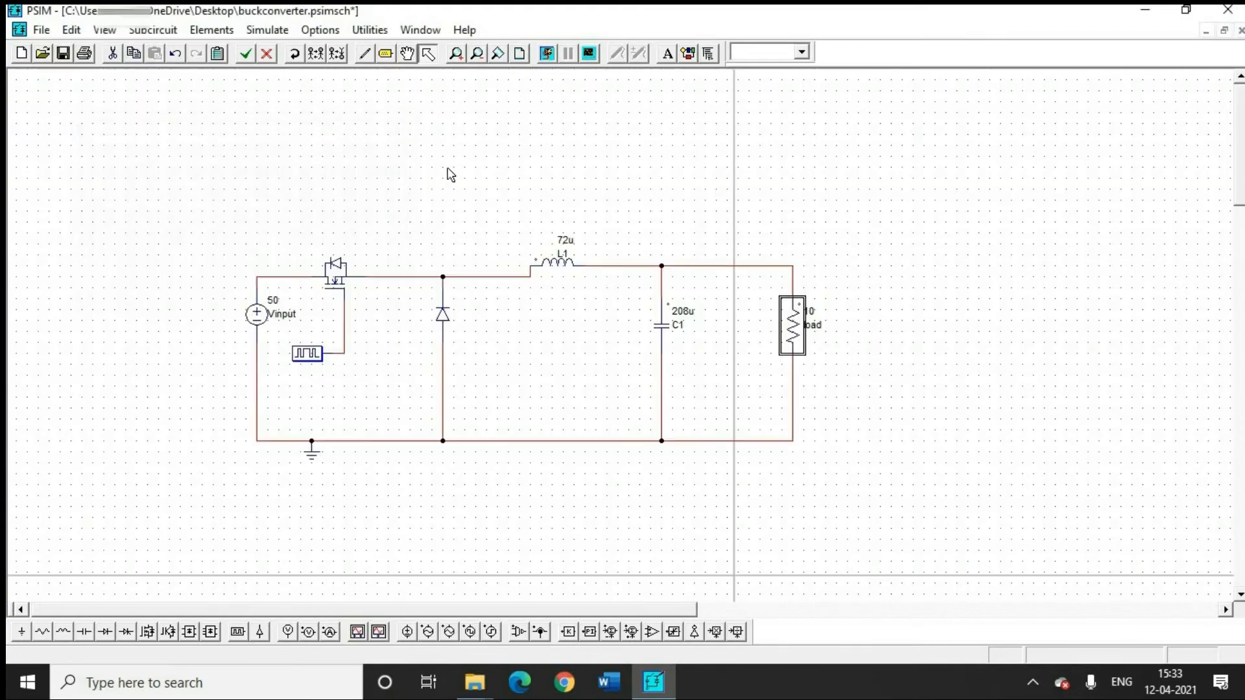
Set the gating block's frequency to 50000 and display its name and frequency on the schematic.
double_click(315, 356)
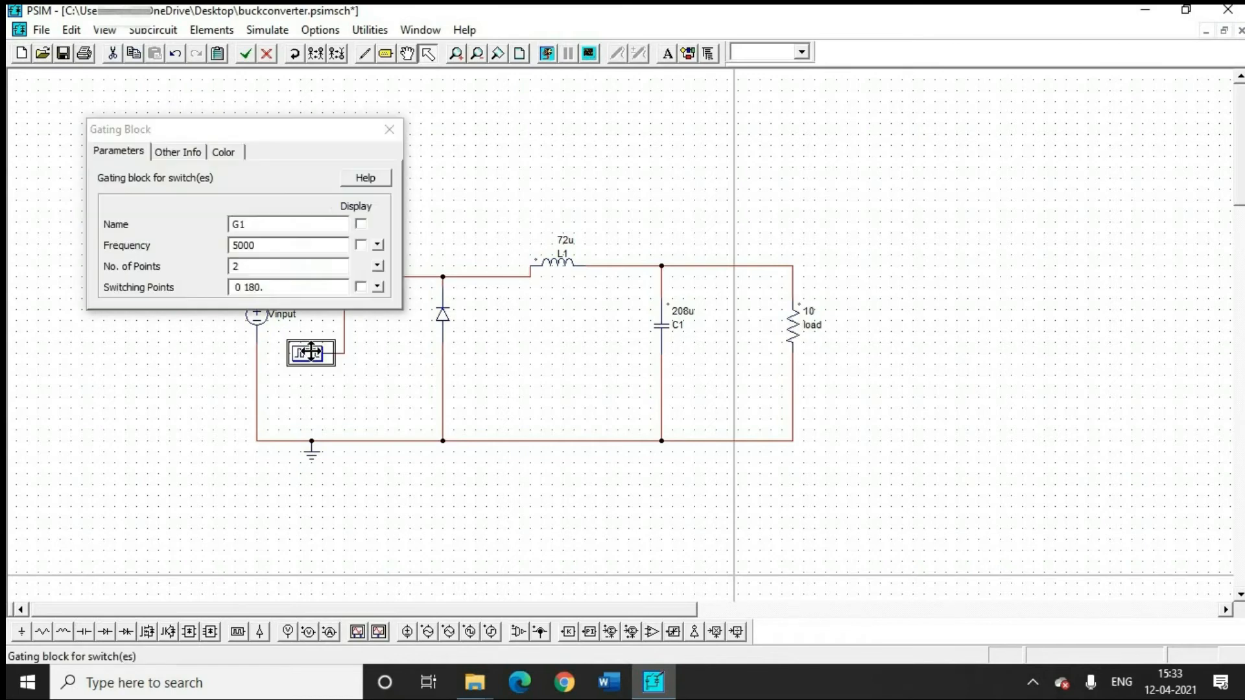
left_click(277, 245)
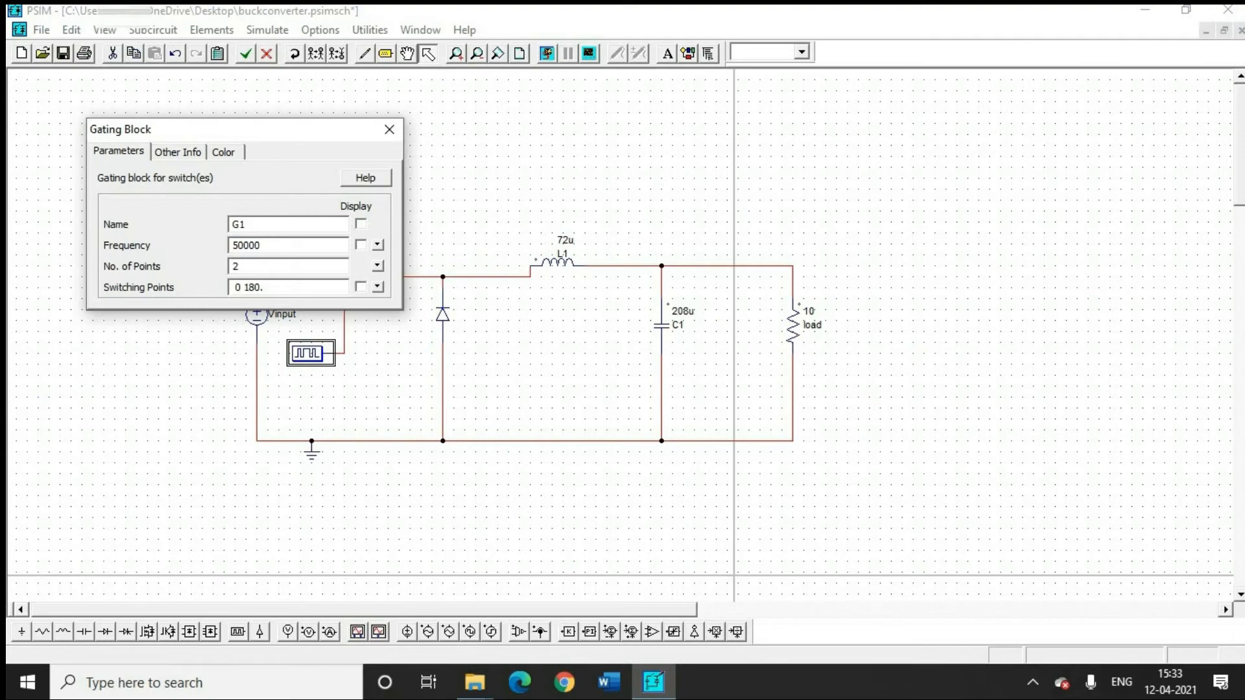
left_click(360, 224)
left_click(360, 246)
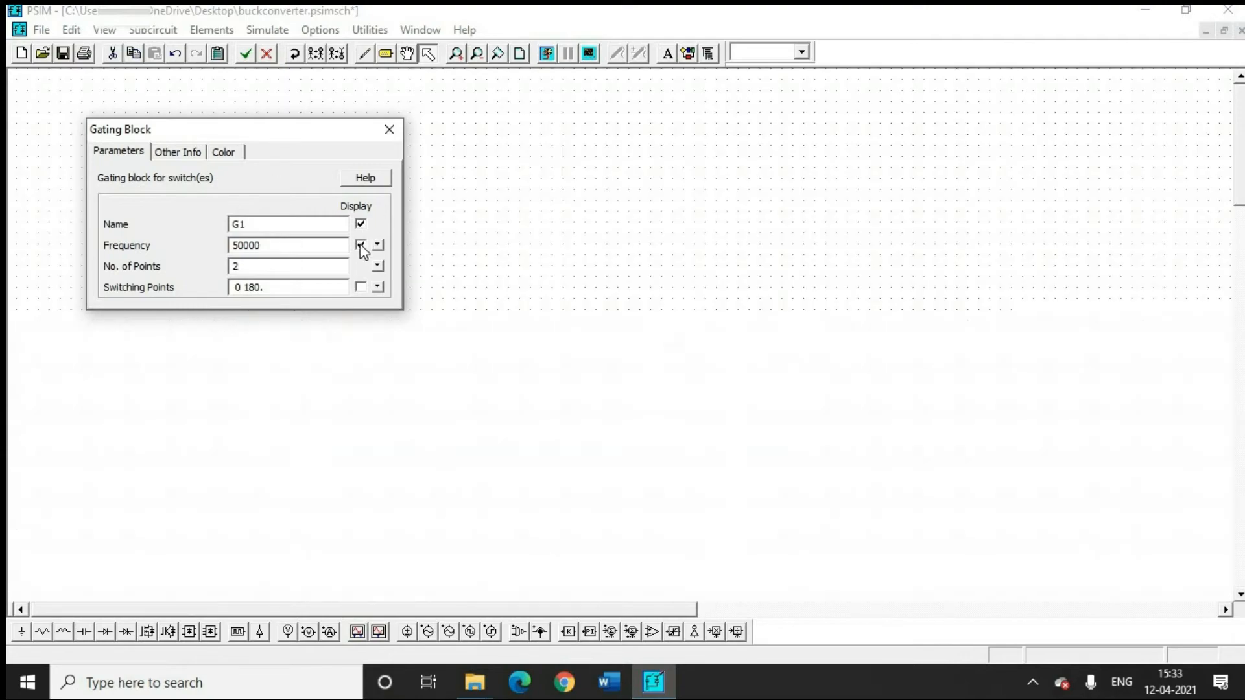
left_click(389, 133)
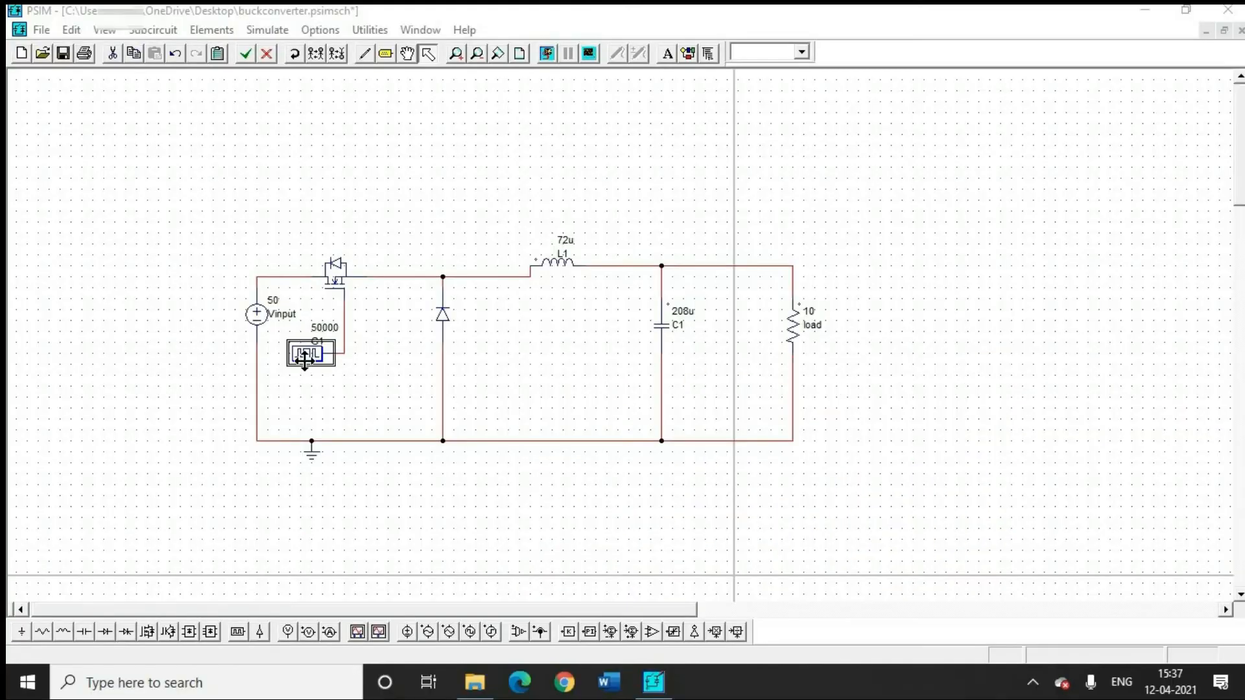
Set the gating block's switching points to 0 144. and display them on the schematic.
double_click(303, 357)
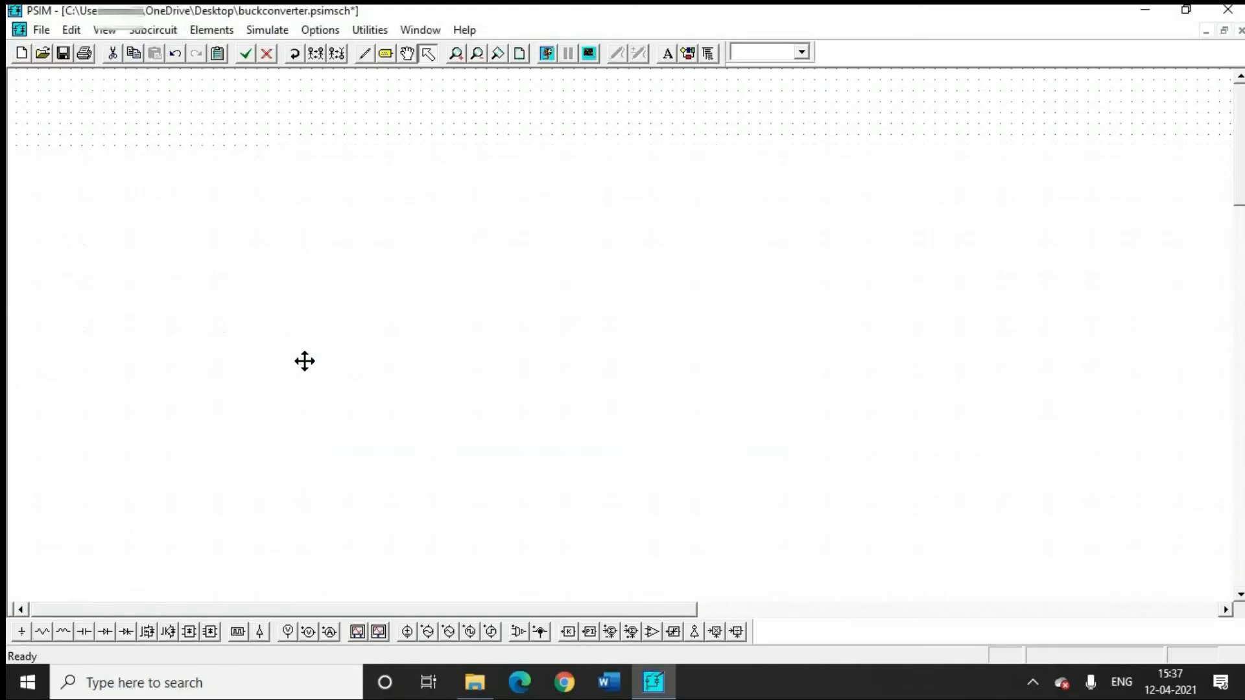
left_click(260, 286)
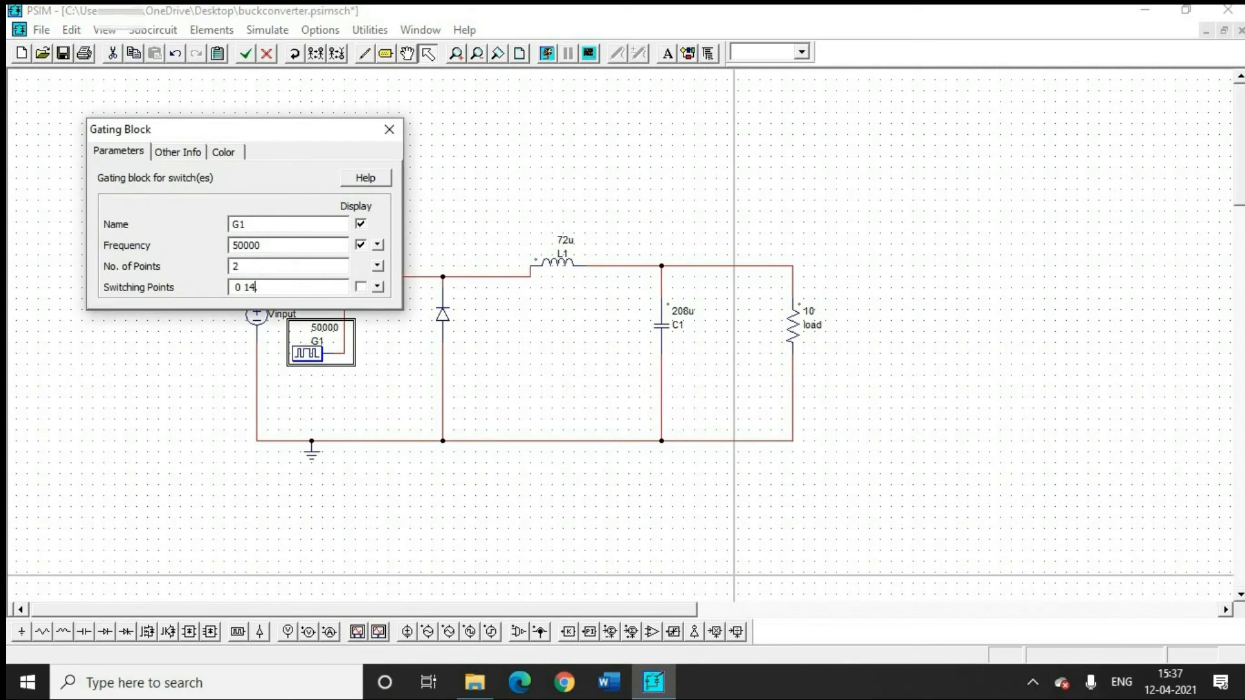
left_click(361, 288)
left_click(389, 129)
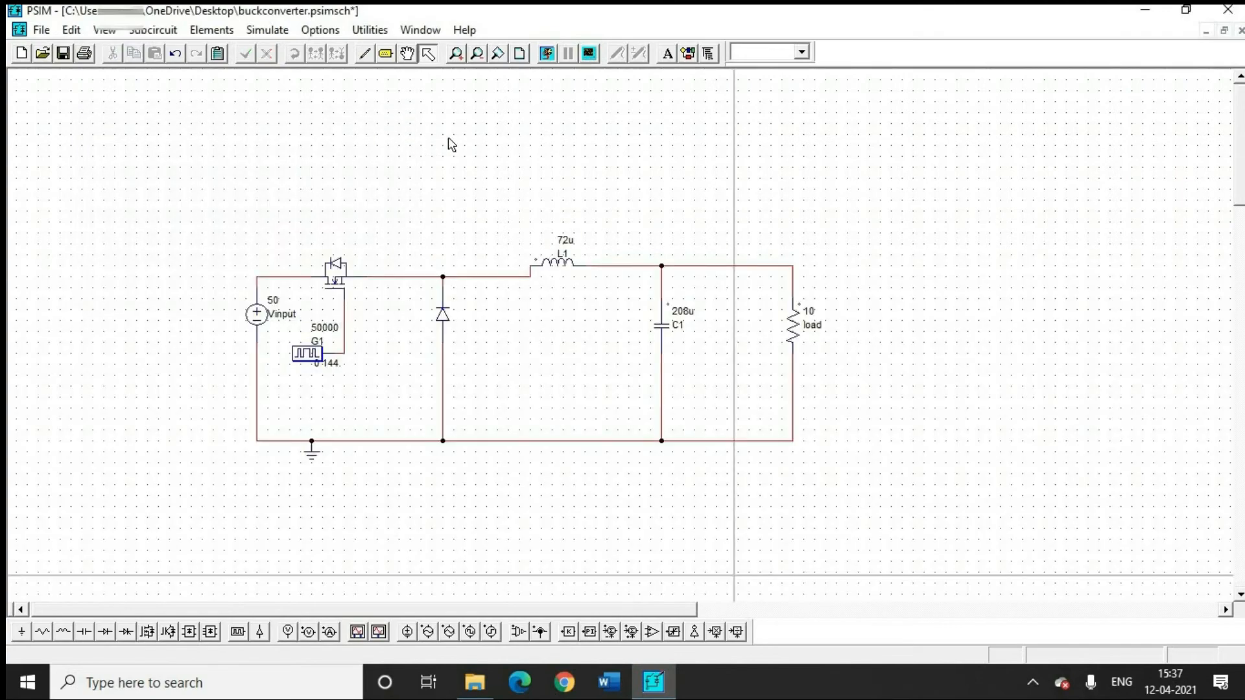
Place two vertical node-to-node voltage probes, one beside the DC source and one beside the load resistor.
left_click(310, 637)
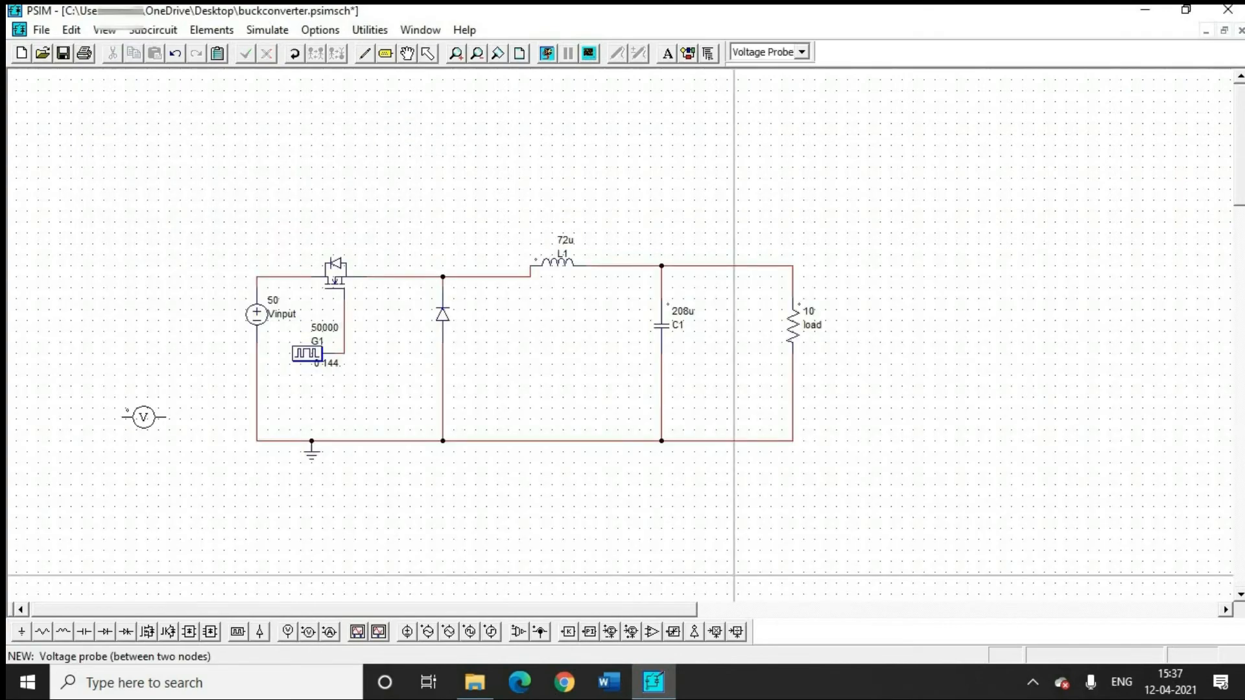
right_click(144, 417)
left_click(180, 363)
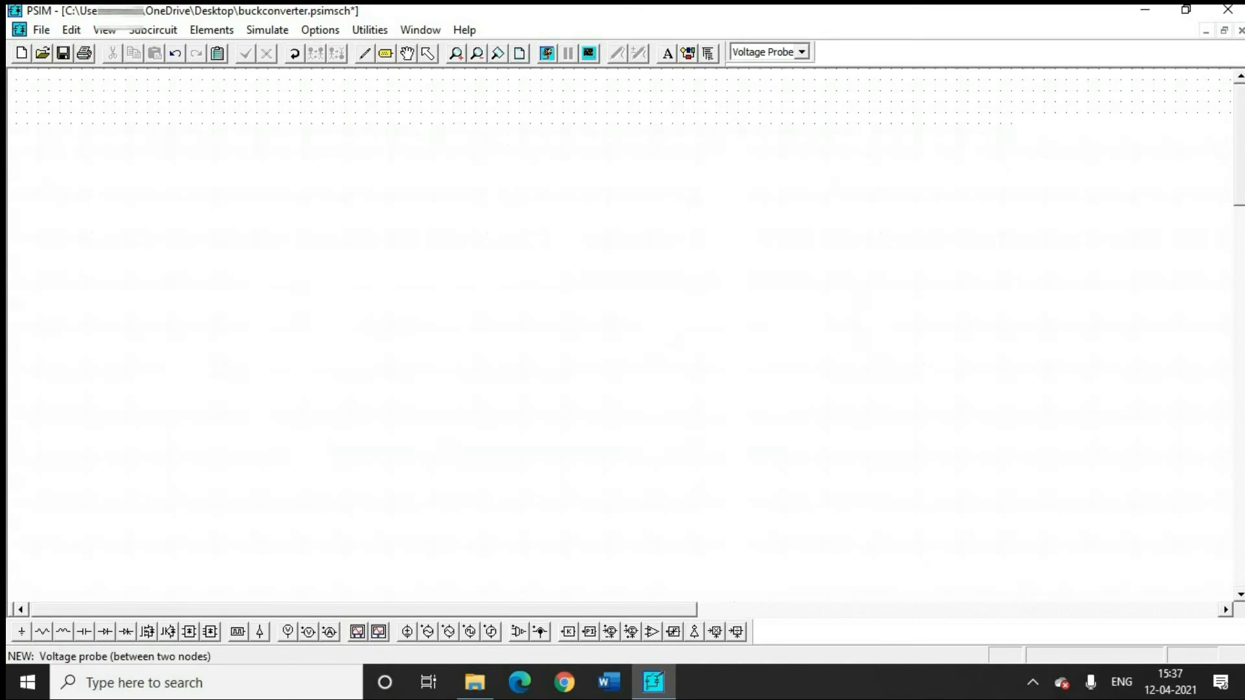
left_click(880, 330)
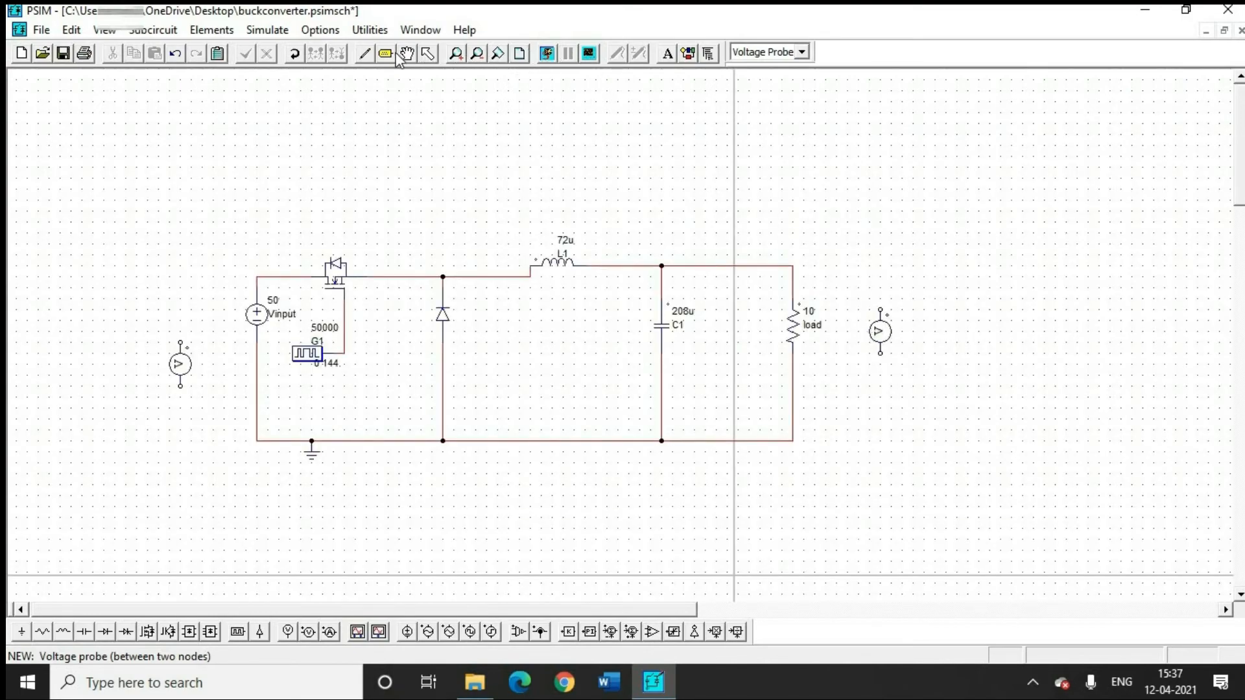
Wire one voltage probe in parallel with the DC source and the other in parallel with the load resistor.
left_click(365, 54)
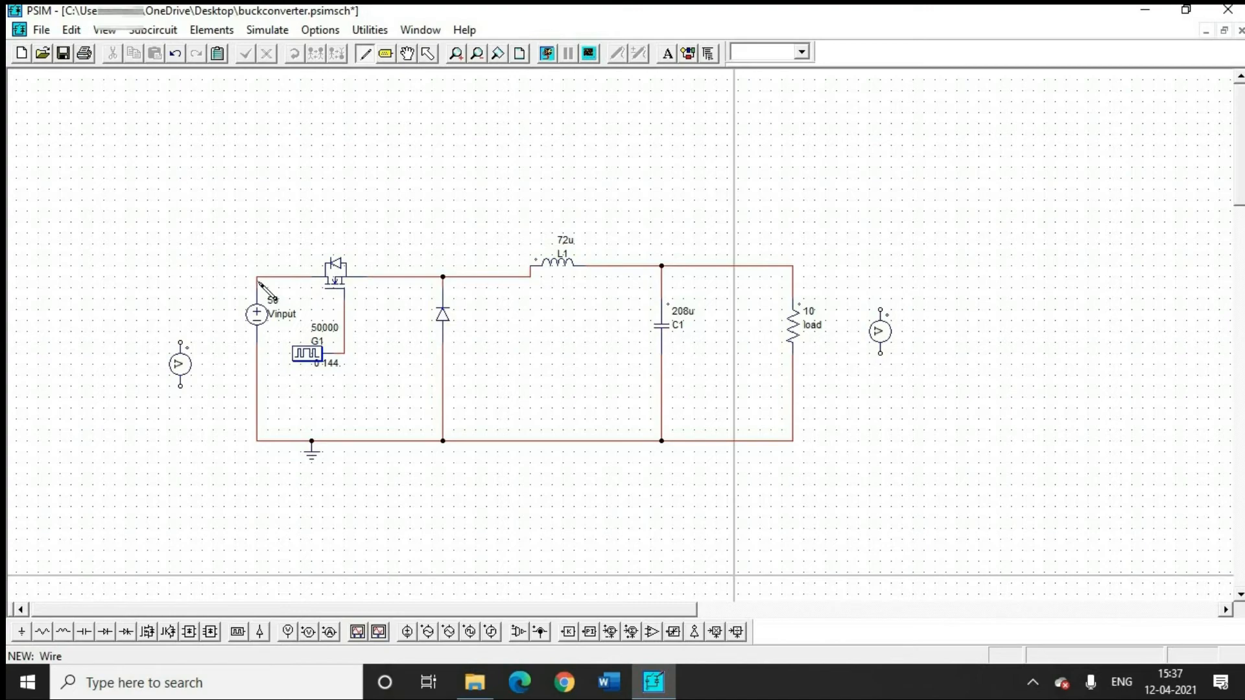
mouse_move(258, 282)
left_mouse_down()
mouse_move(195, 304)
mouse_move(180, 344)
left_mouse_up()
left_click_drag(181, 387, 256, 429)
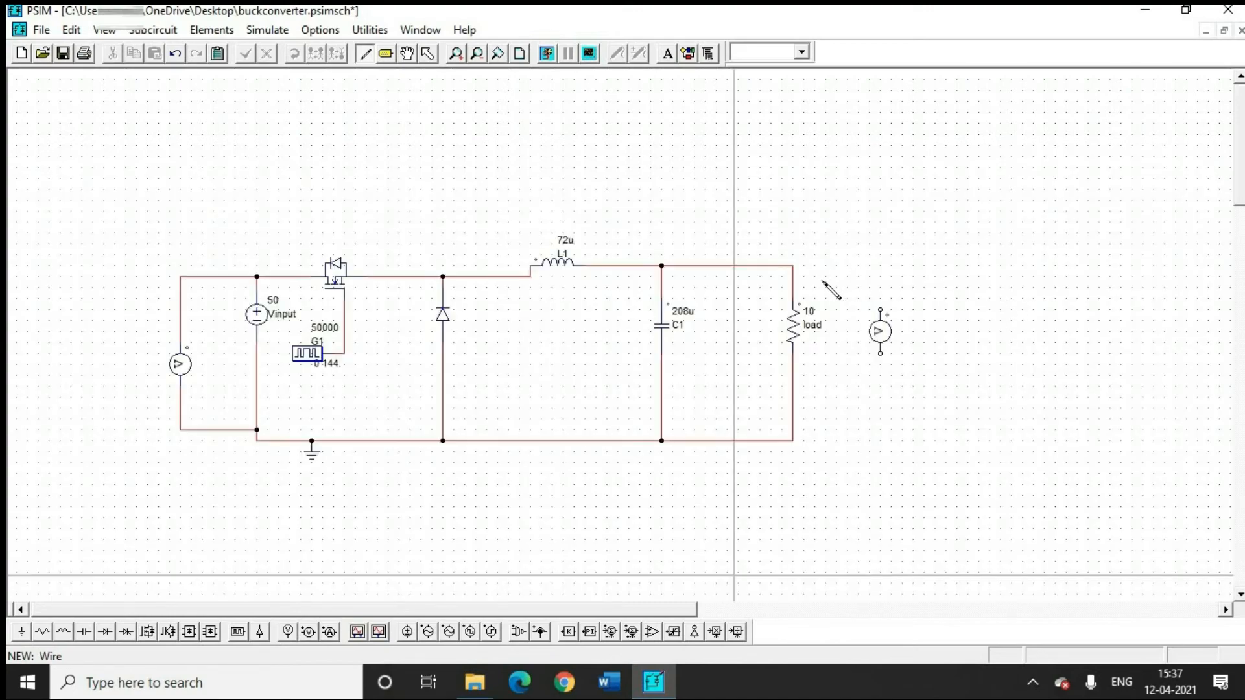
left_click_drag(794, 279, 880, 313)
left_click_drag(883, 367, 799, 416)
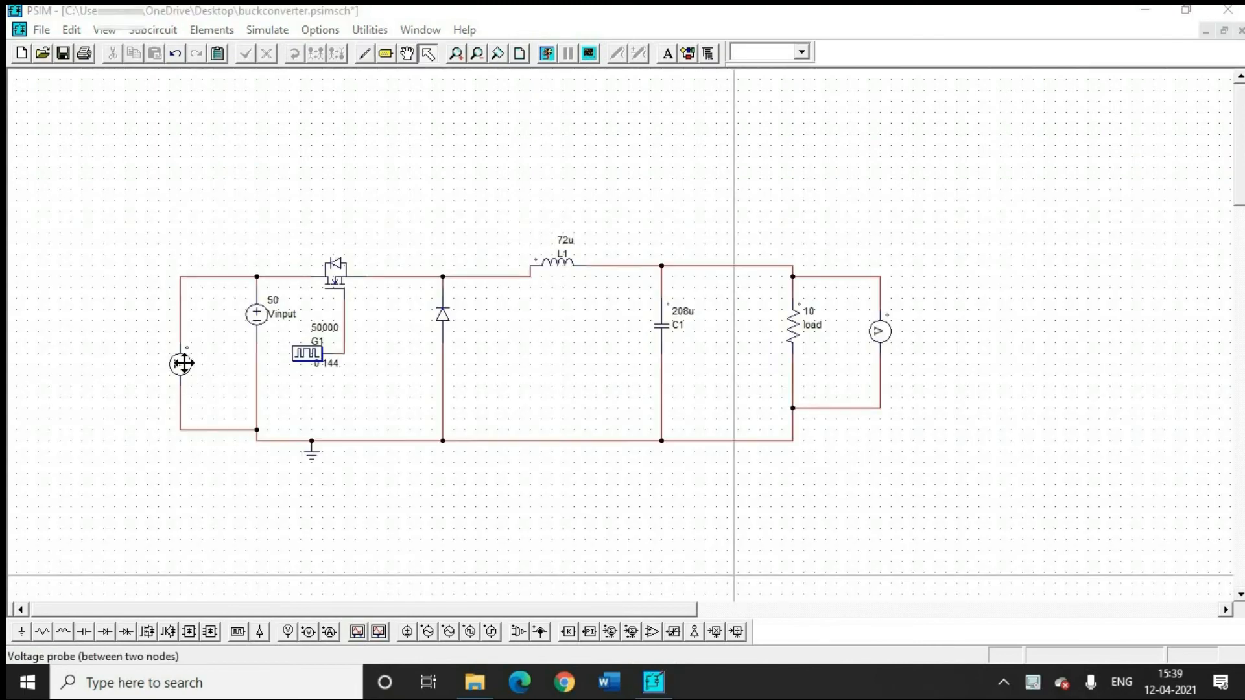
Name the voltage probe across the DC source Vinput and display its name on the schematic.
double_click(183, 363)
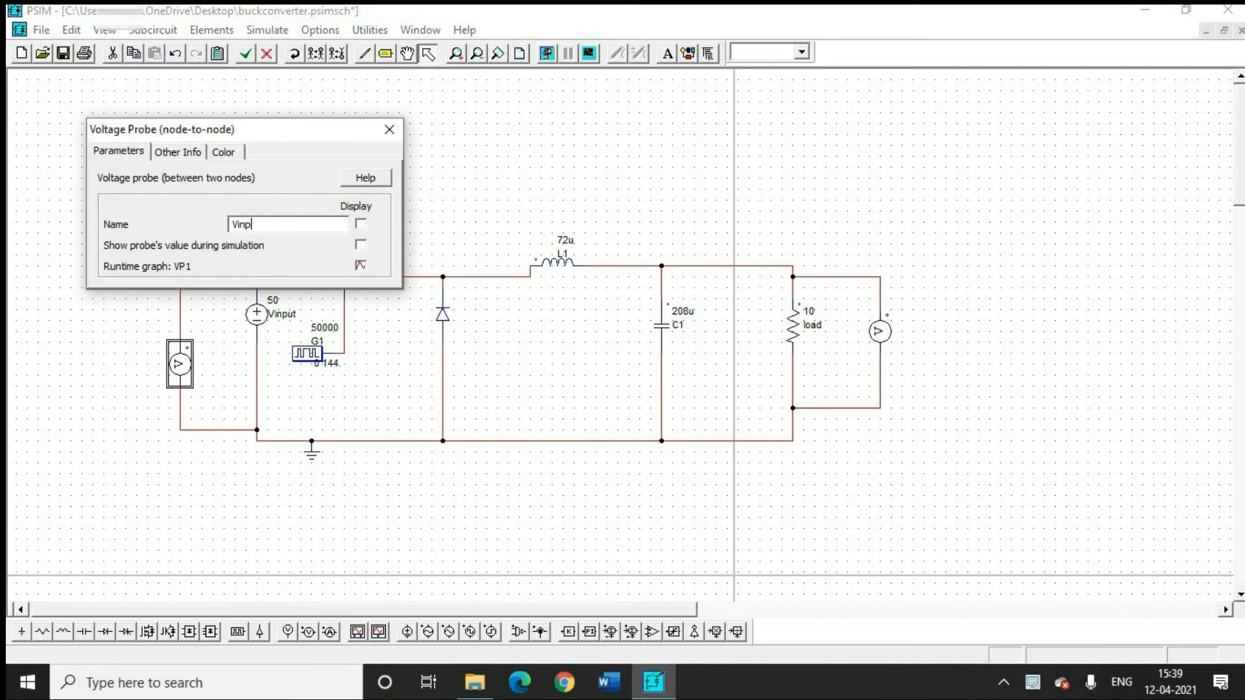
left_click(360, 223)
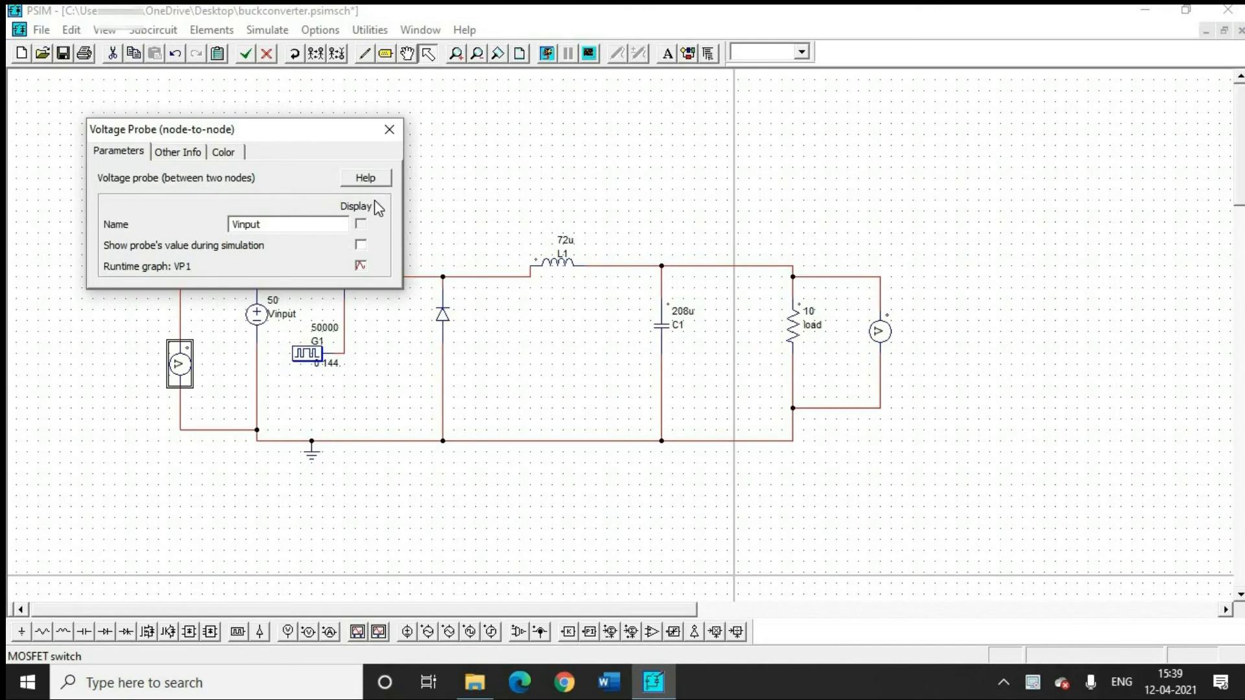
left_click(389, 130)
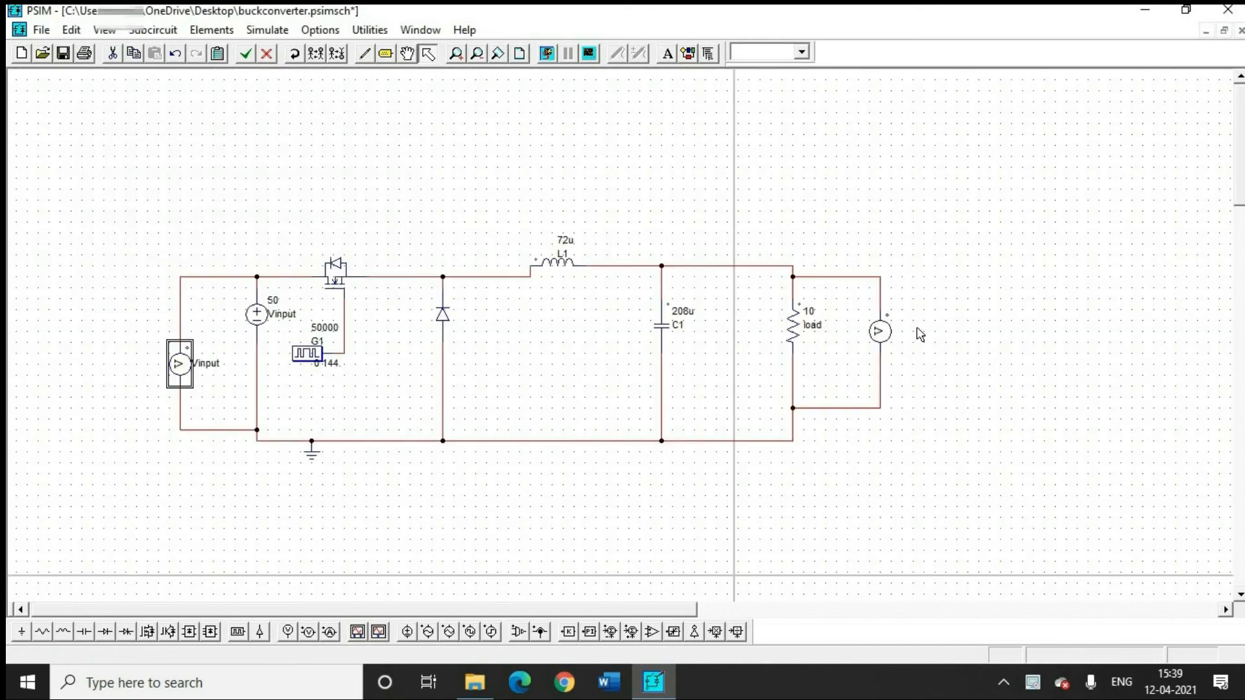
Name the voltage probe across the load Voutput and display its name on the schematic.
double_click(887, 339)
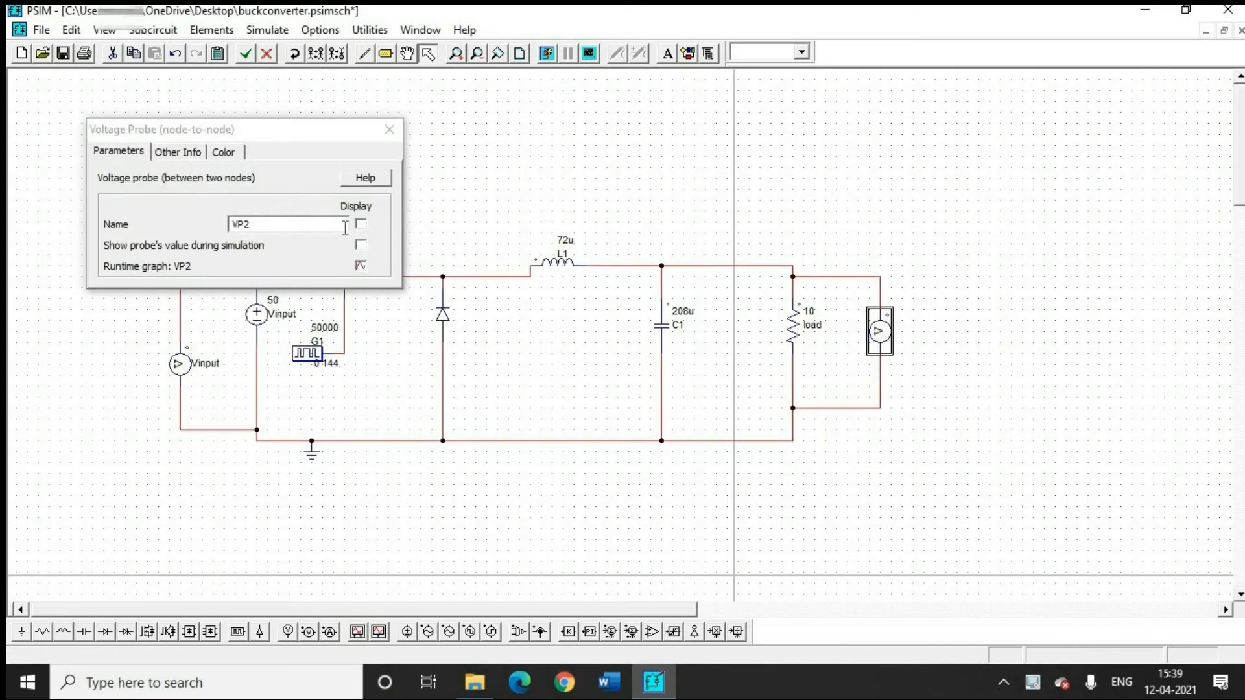
left_click(345, 227)
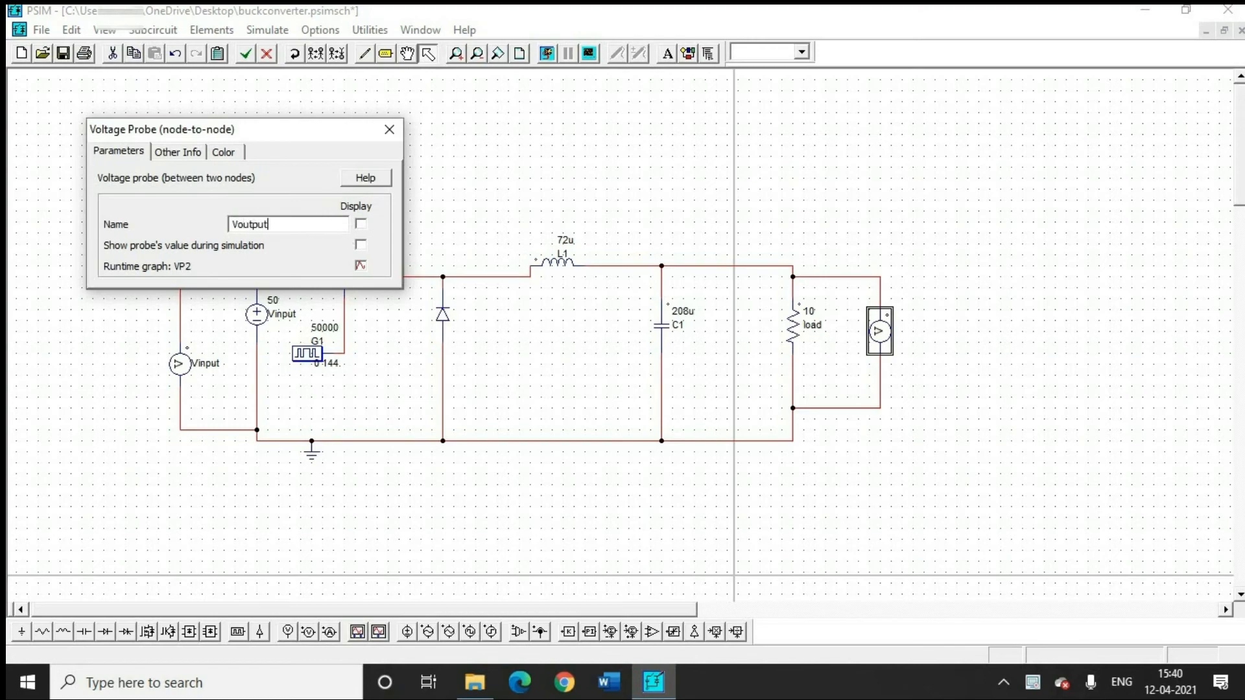
left_click(361, 224)
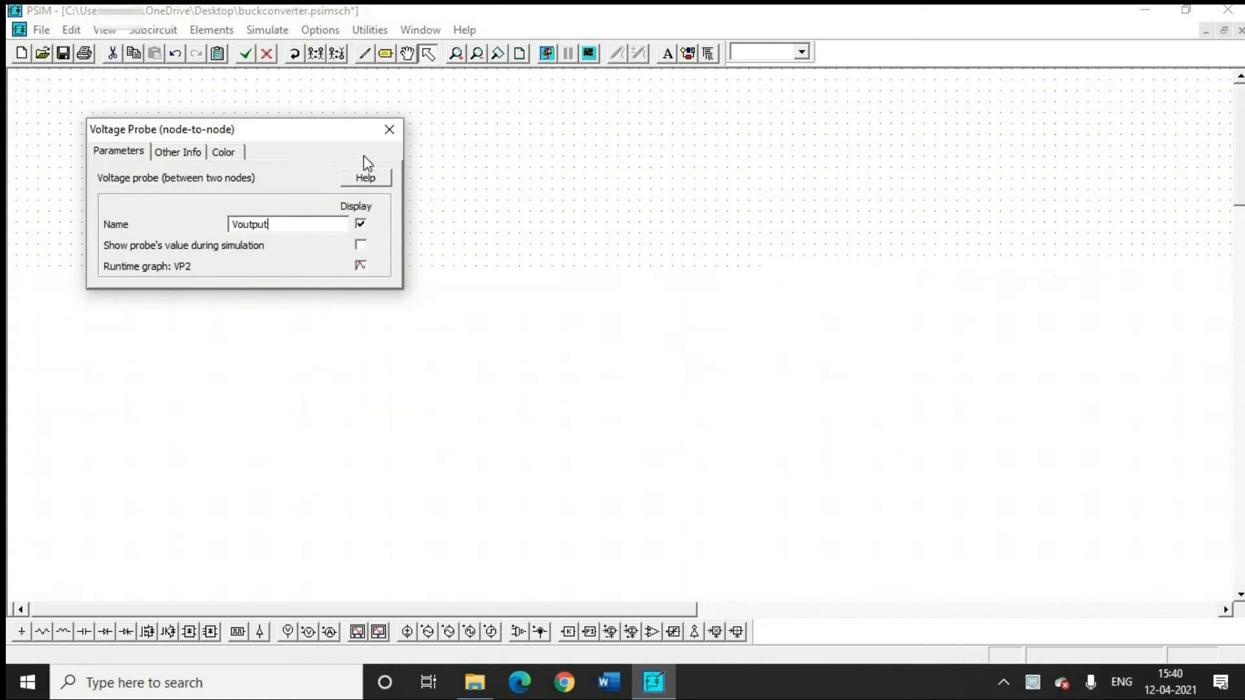
left_click(389, 130)
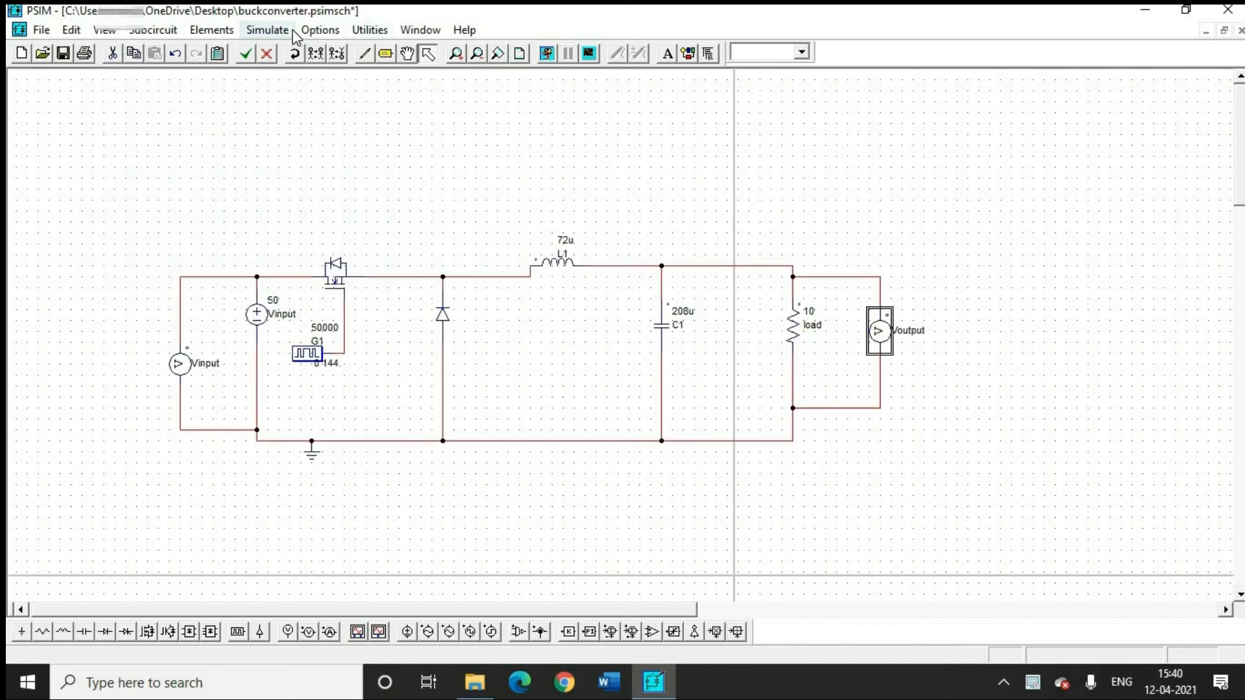
Add a Simulation Control element above the circuit and set its total time to 2.
left_click(267, 30)
key("Right")
key("Left")
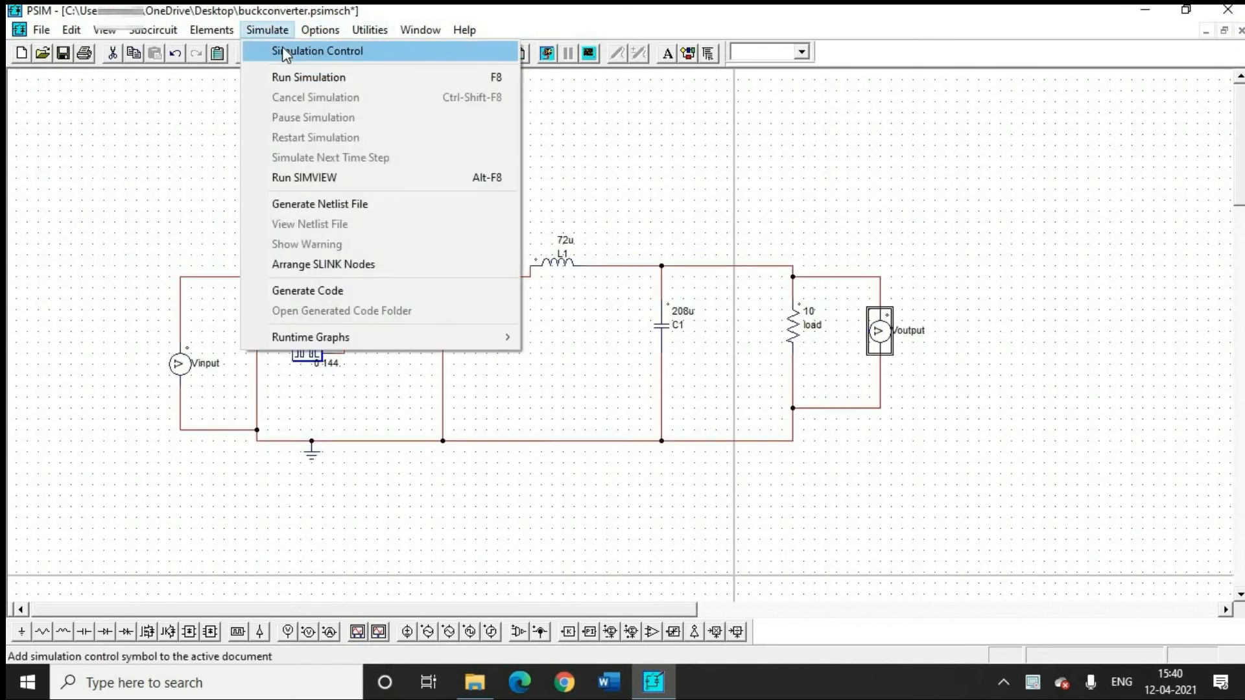
left_click(279, 48)
left_click(216, 173)
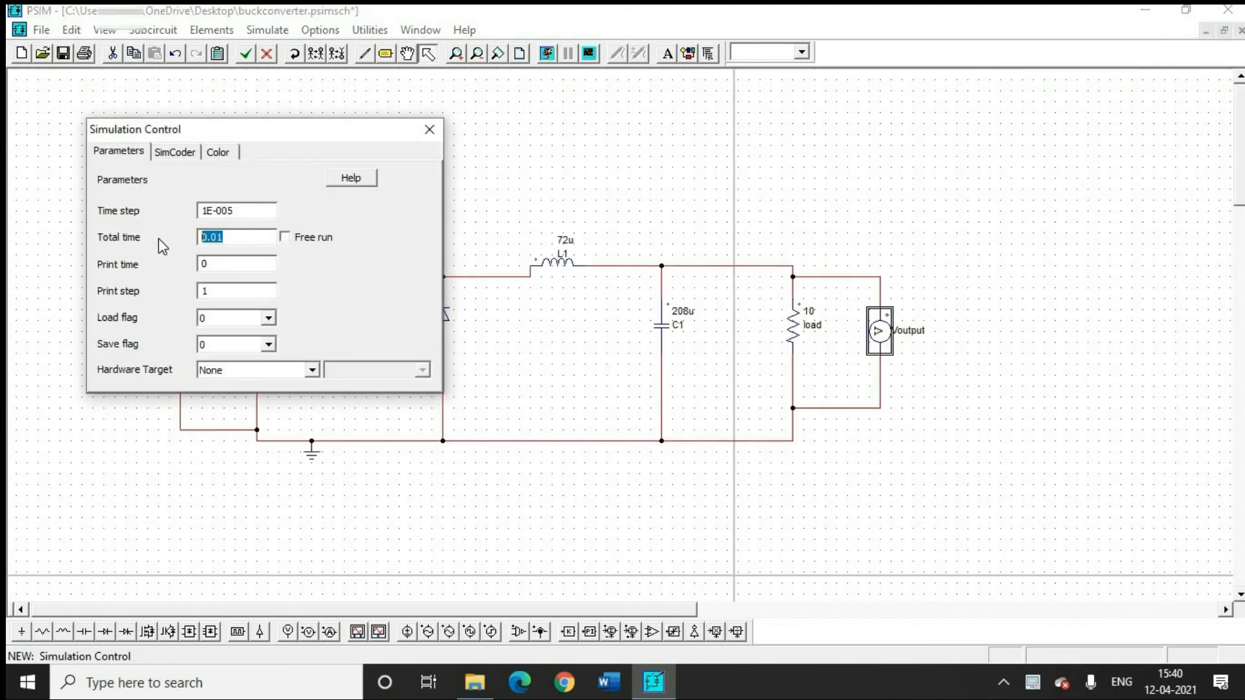
key("BackSpace")
type("2")
left_click(433, 136)
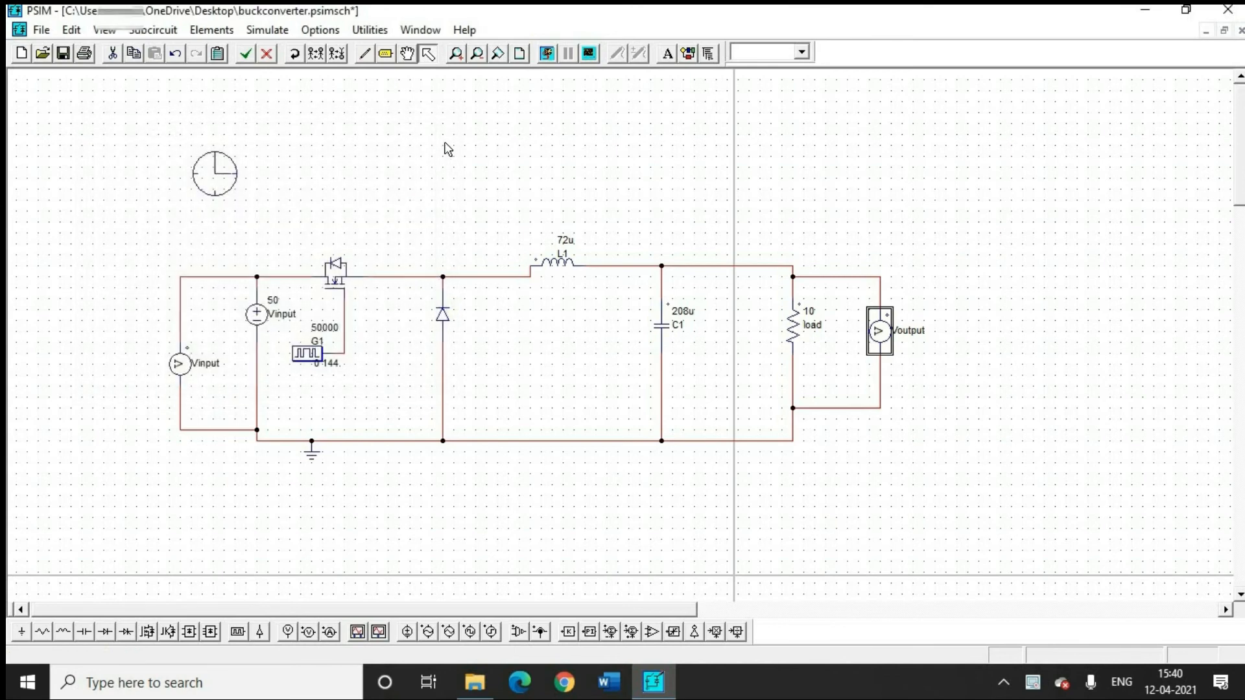
Run the simulation, accept the time step change, and plot Vinput in a maximized Simview graph.
left_click(546, 53)
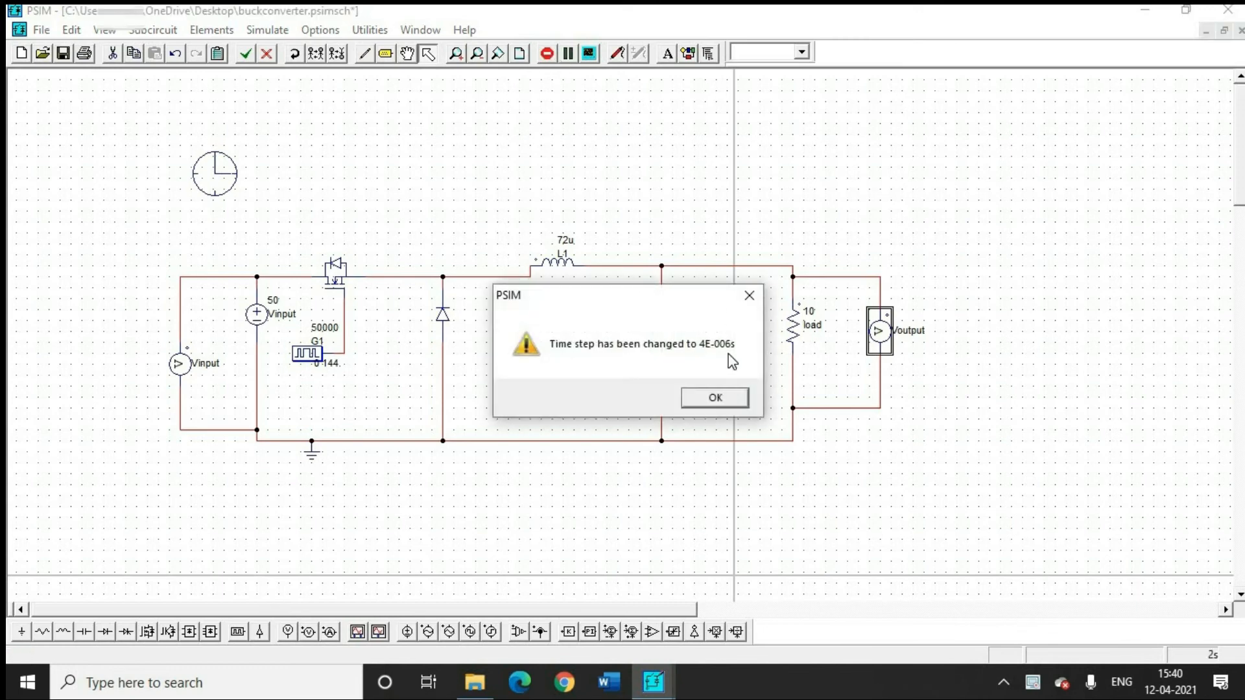
left_click(723, 397)
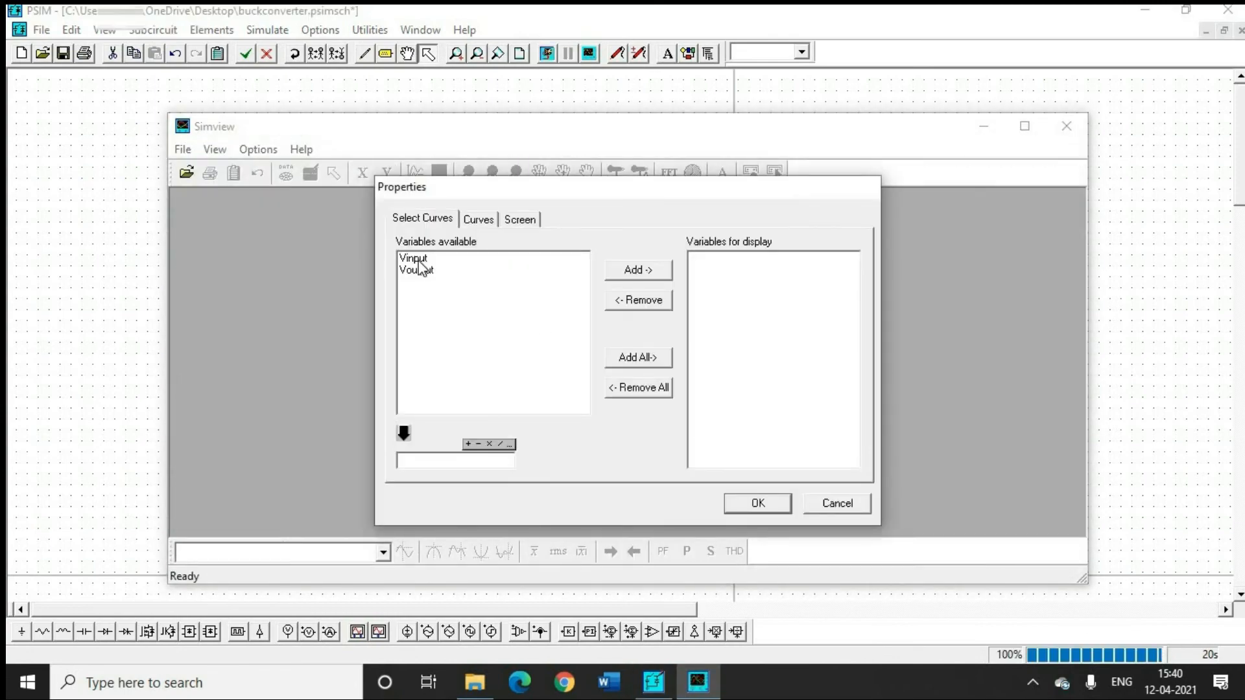
left_click(422, 260)
left_click(651, 271)
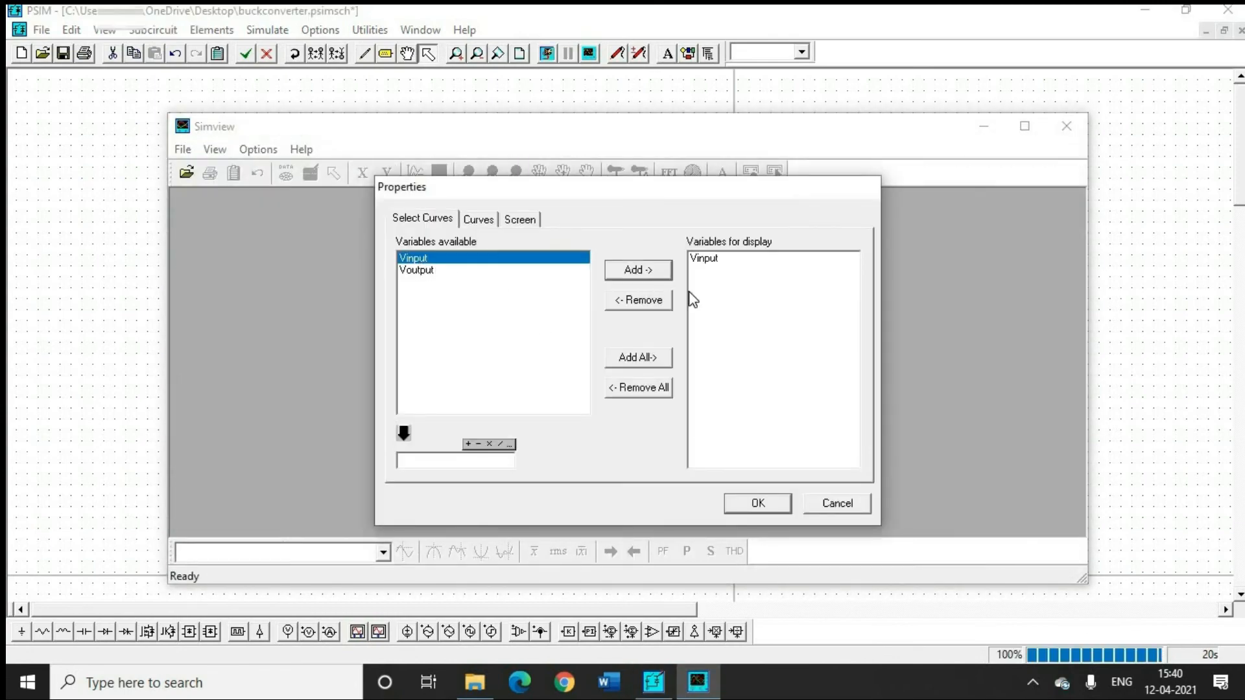
left_click(774, 506)
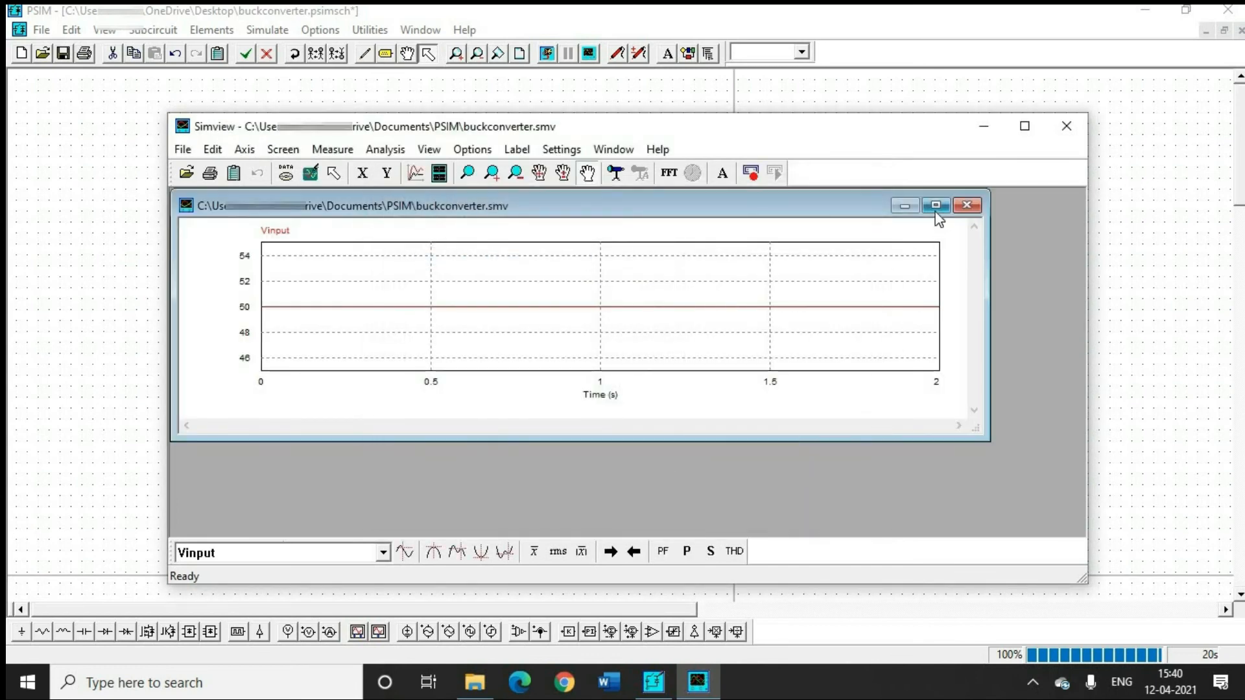
left_click(928, 207)
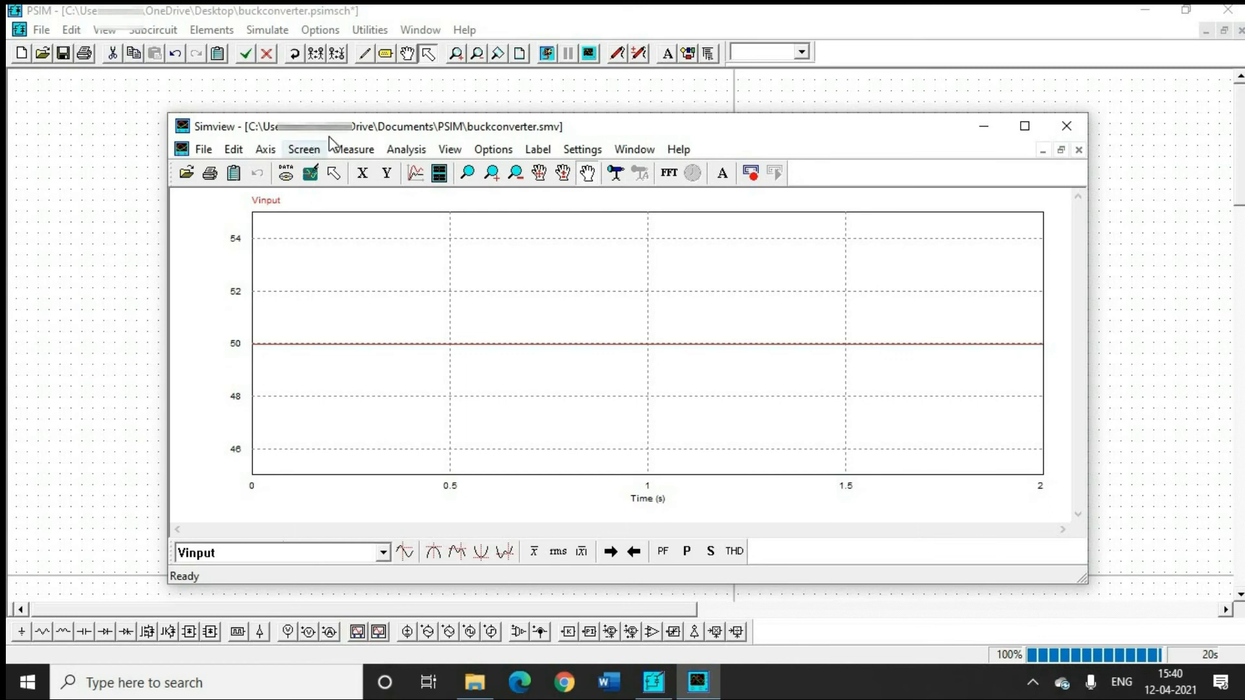
Add a second plot screen below the Vinput graph showing the Voutput curve.
left_click(440, 174)
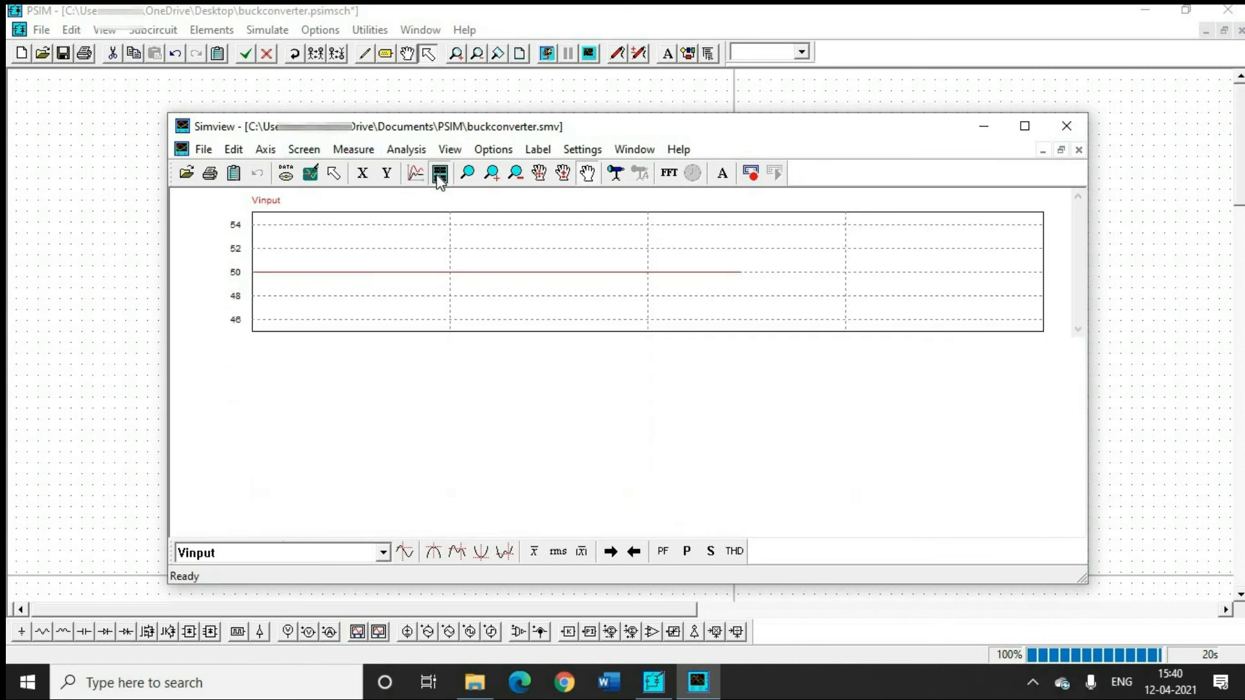
left_click(419, 269)
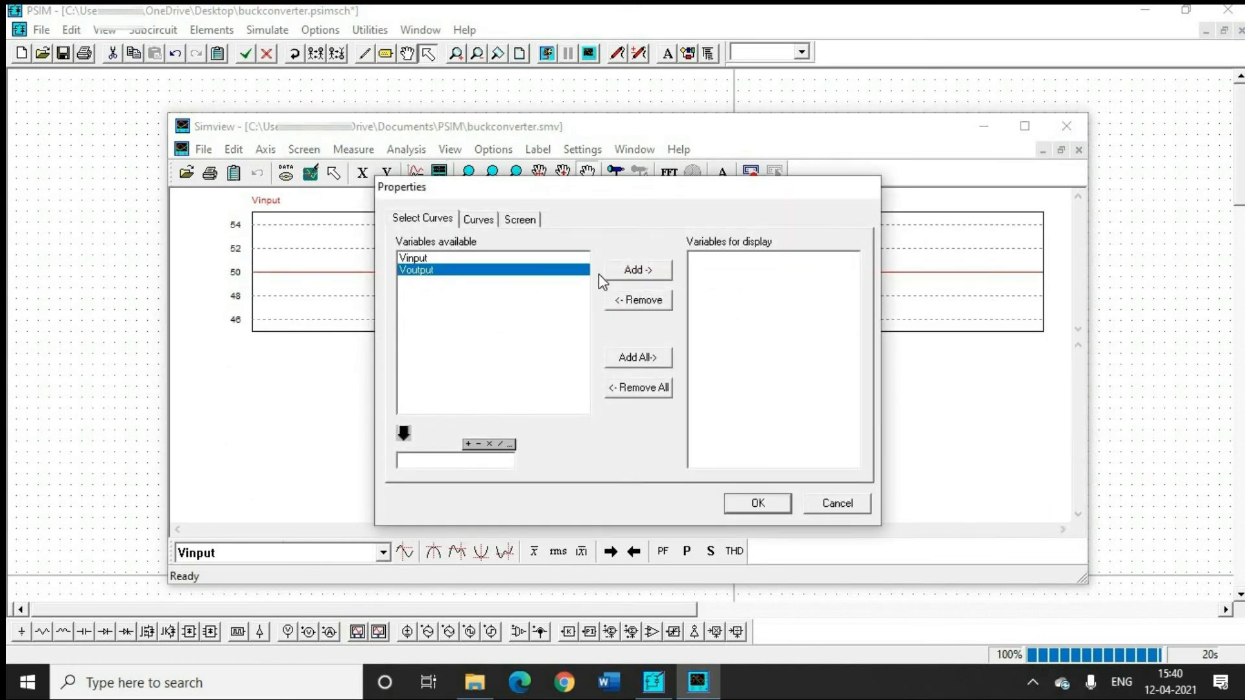
left_click(635, 271)
left_click(756, 503)
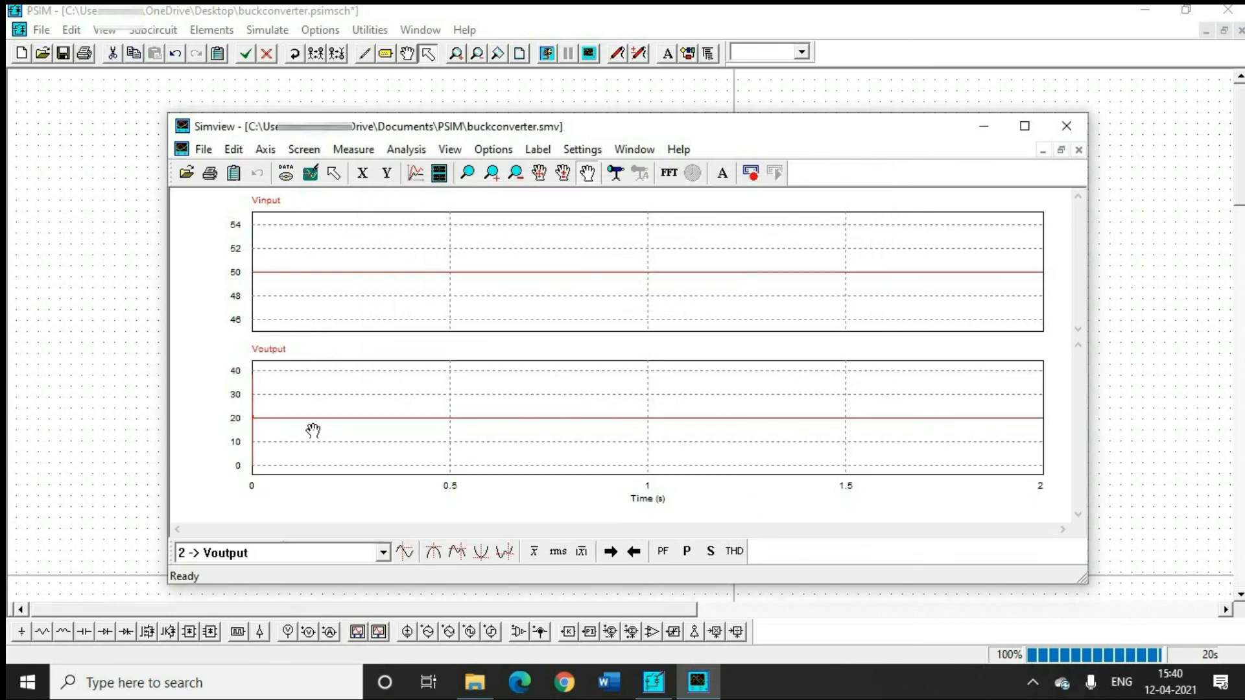